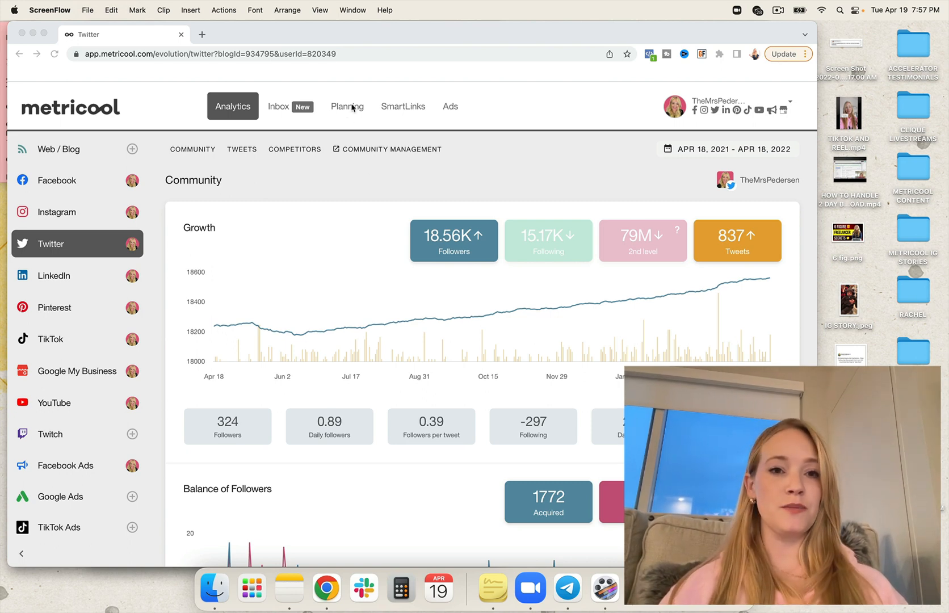
pyautogui.click(354, 80)
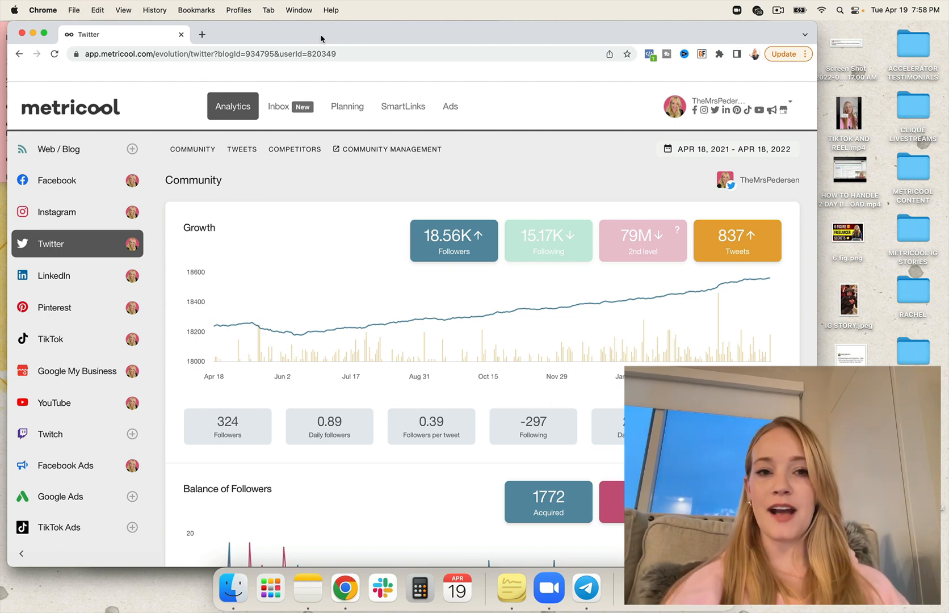
pyautogui.scroll(-3, 132, 229)
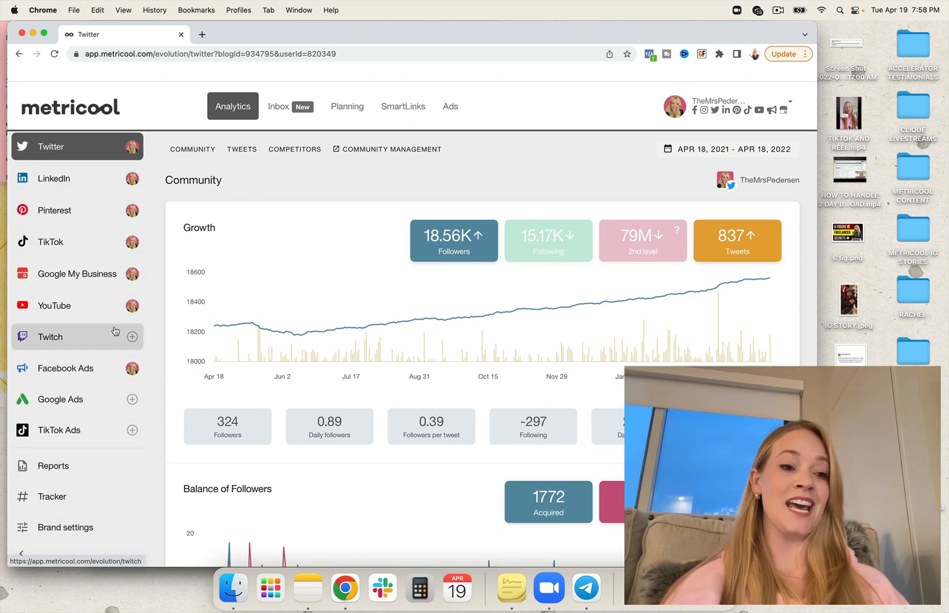
pyautogui.scroll(3, 132, 397)
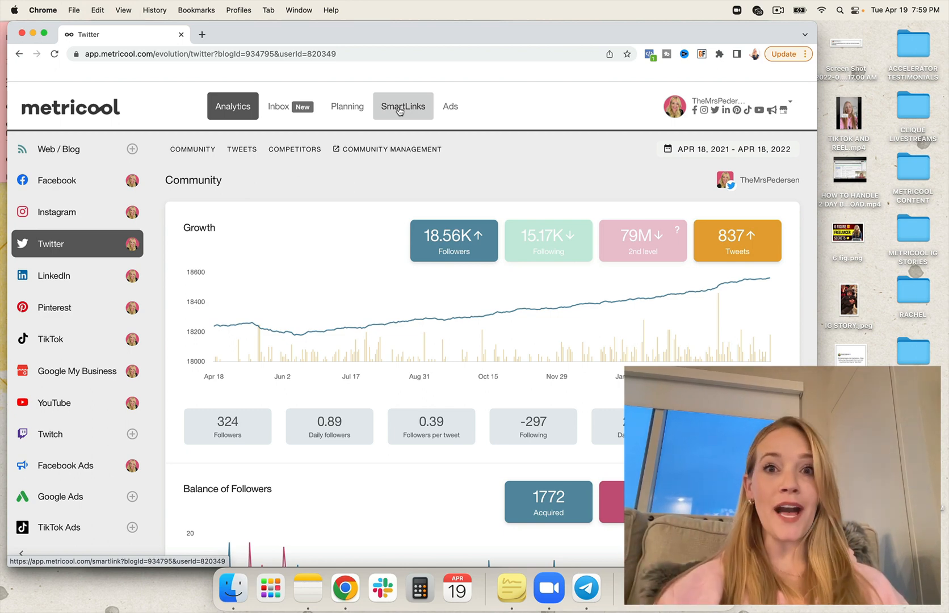
# - Open the planning calendar and examine the best Instagram posting times across the week of Apr 17–23, 2022
pyautogui.click(353, 113)
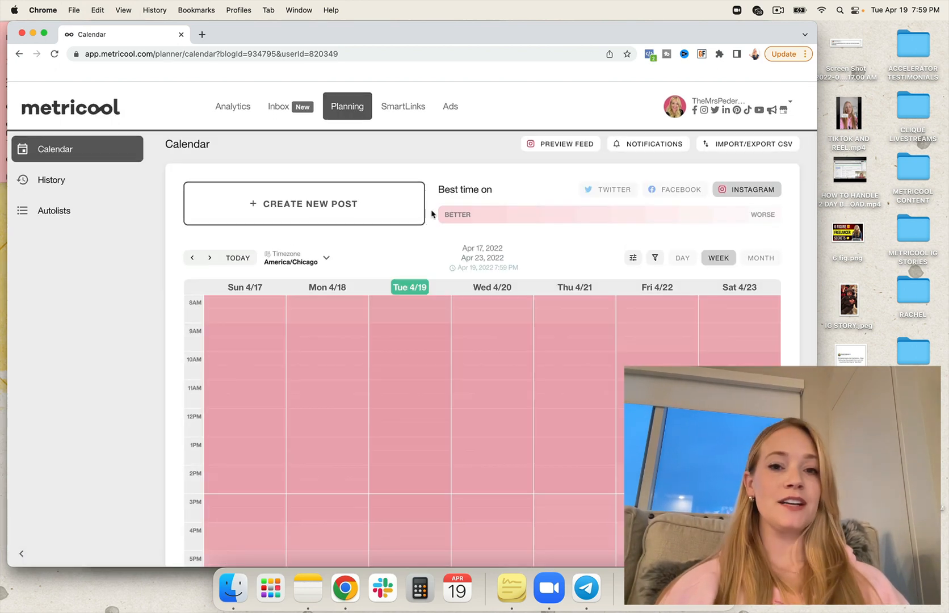
pyautogui.scroll(-1, 453, 147)
pyautogui.scroll(1, 453, 147)
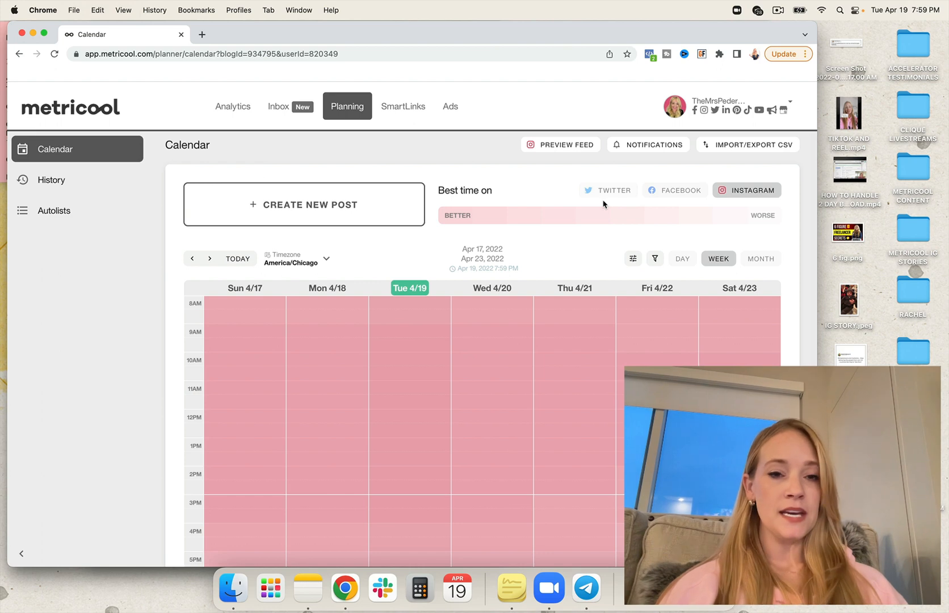
pyautogui.scroll(-1, 412, 325)
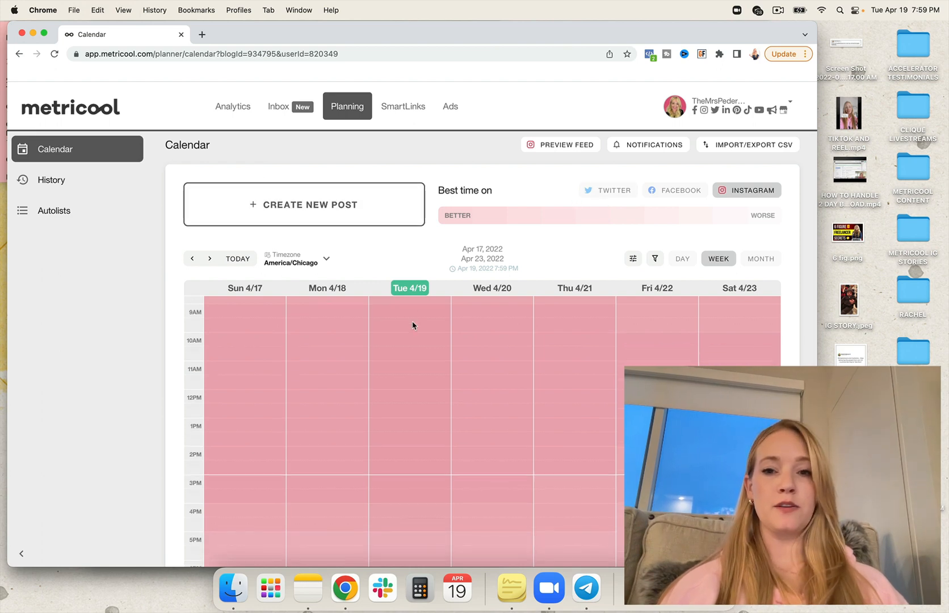
pyautogui.scroll(2, 413, 325)
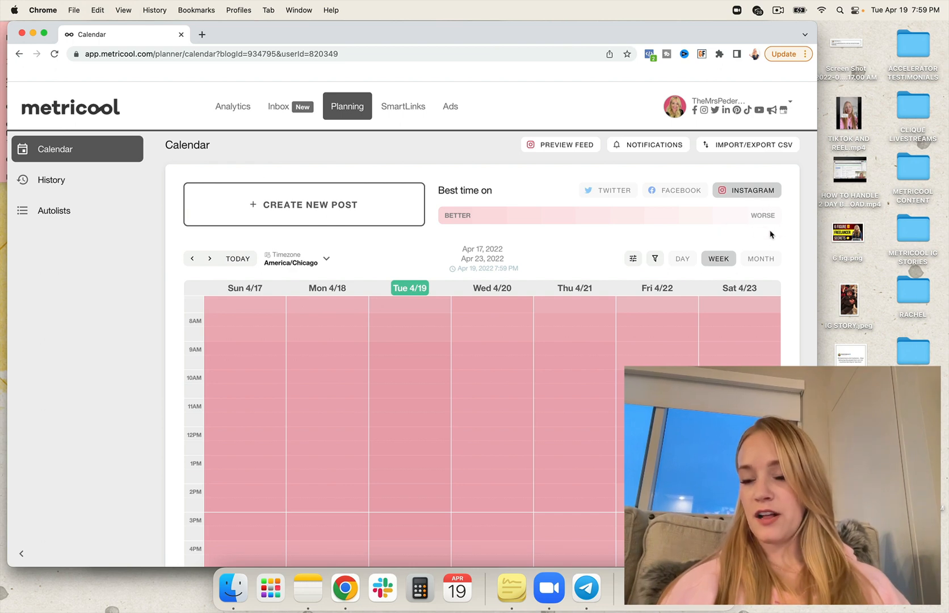
pyautogui.scroll(-4, 400, 409)
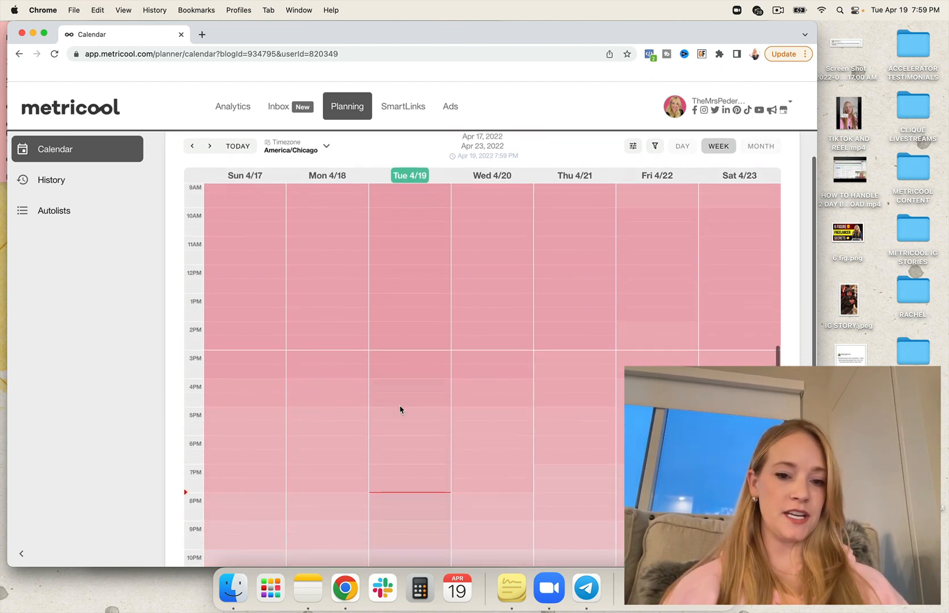
pyautogui.scroll(-3, 400, 408)
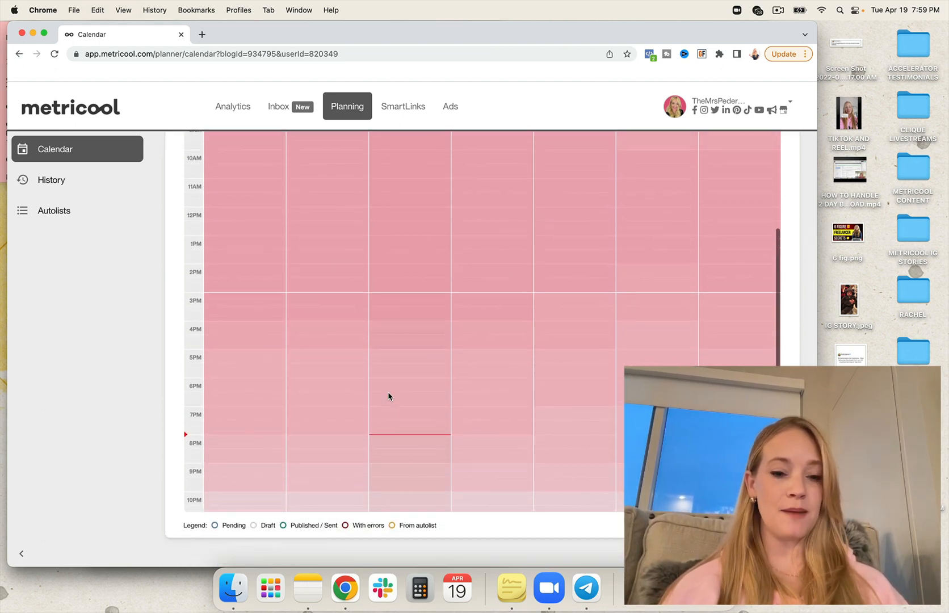
pyautogui.scroll(5, 389, 396)
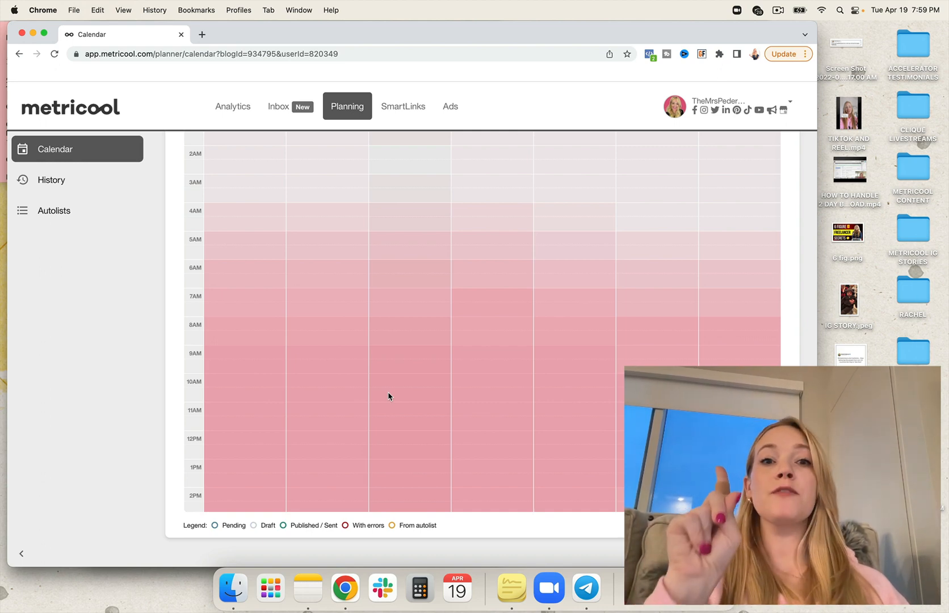
pyautogui.scroll(2, 512, 261)
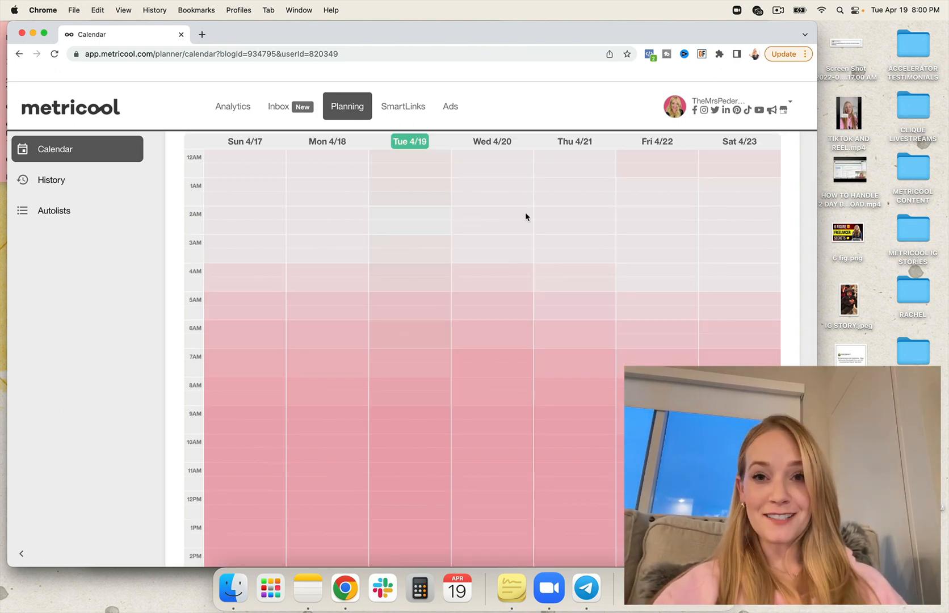
pyautogui.scroll(2, 549, 182)
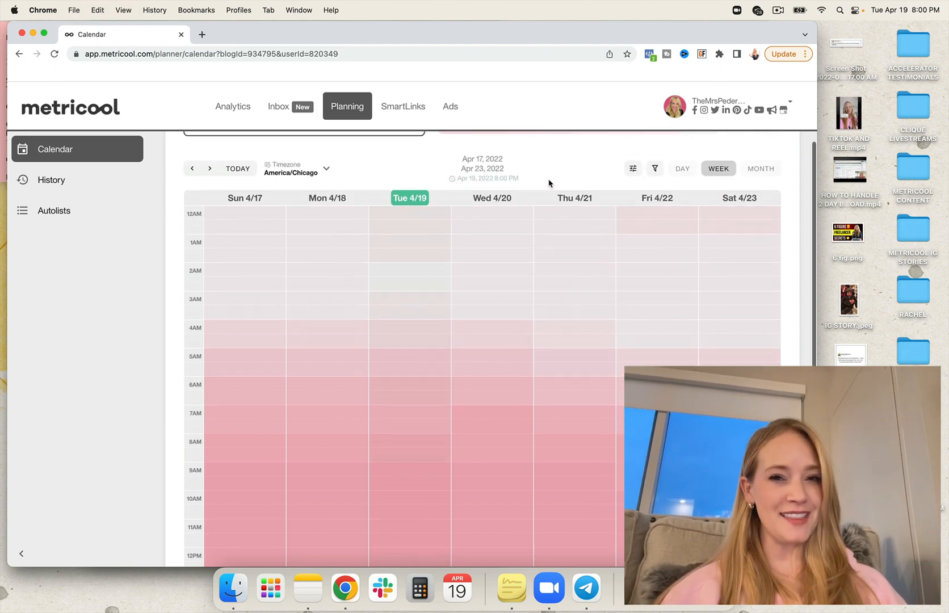
pyautogui.scroll(2, 588, 182)
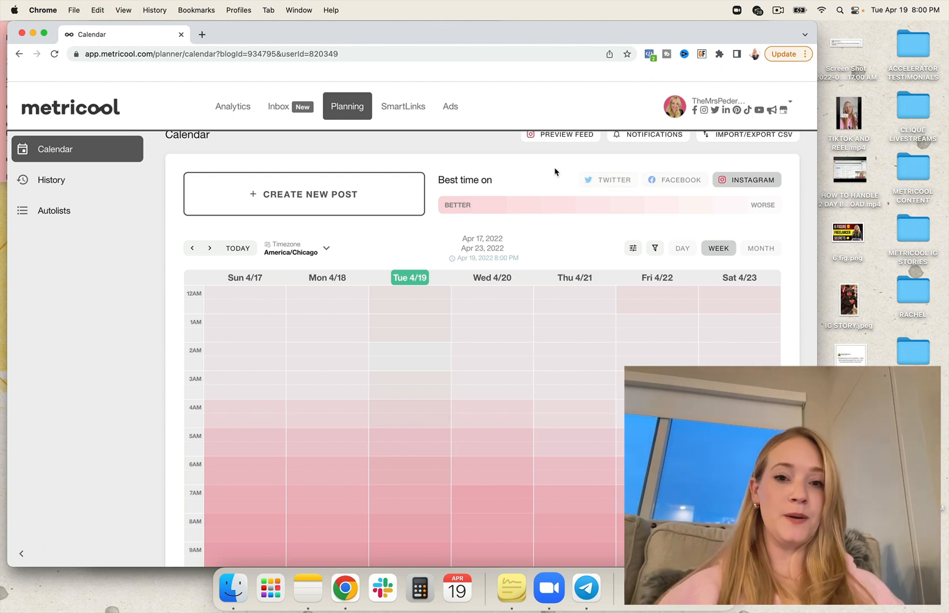
# - Show the best posting times for Twitter on the calendar and examine them across the day
pyautogui.click(604, 181)
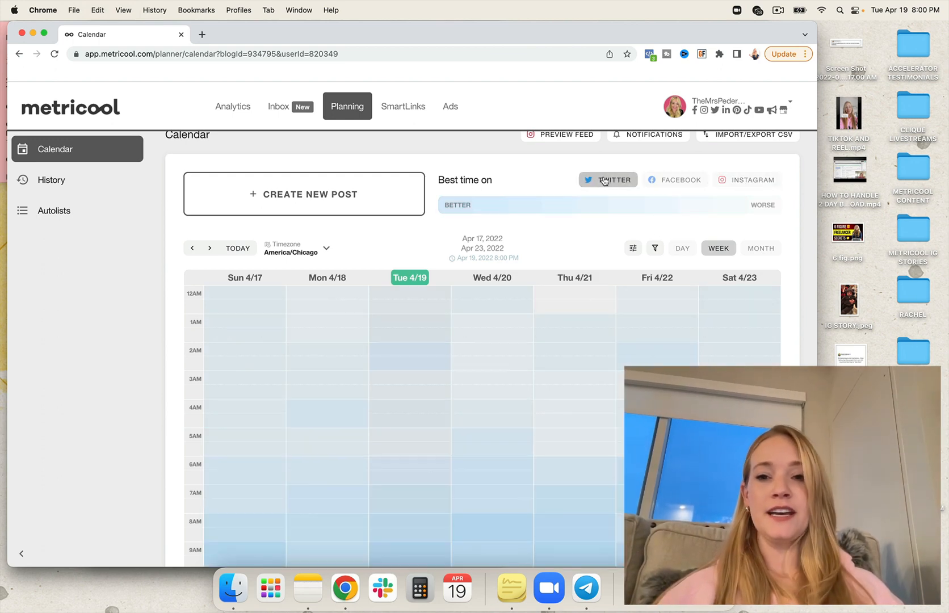
pyautogui.scroll(-5, 476, 385)
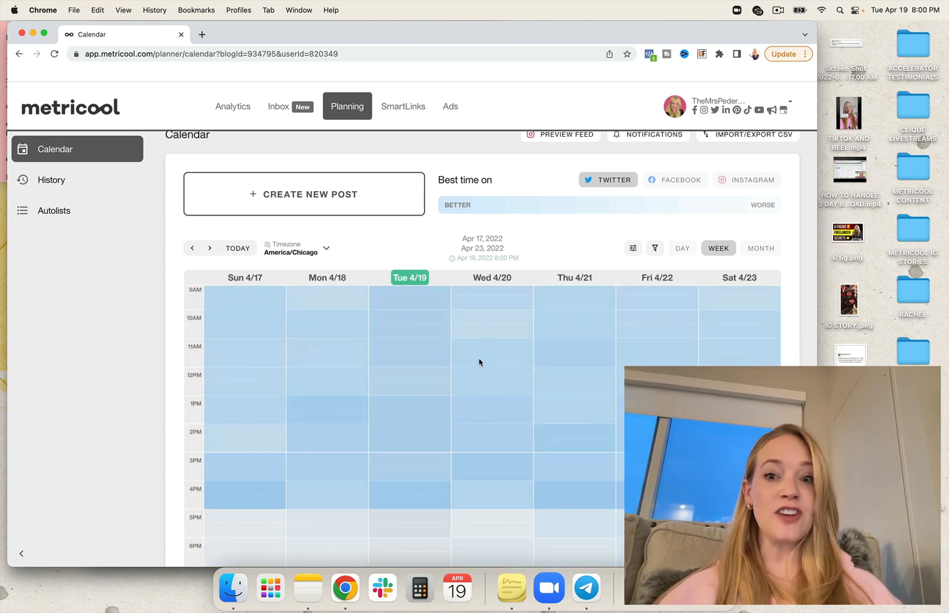
pyautogui.scroll(5, 459, 334)
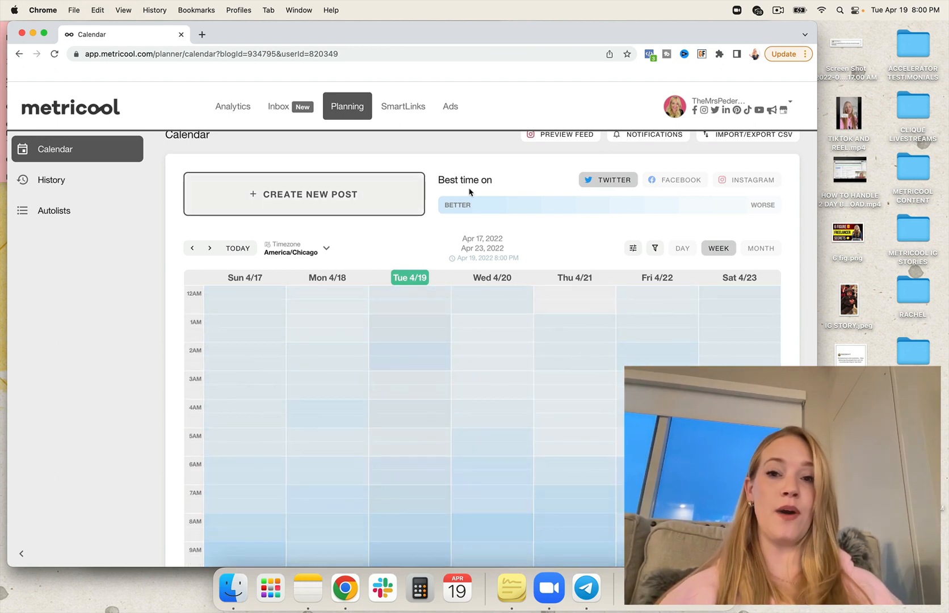
# - Create a new post for Facebook and Instagram and attach the "Entrepreneurs and marketers...." quote image from the desktop
pyautogui.click(387, 195)
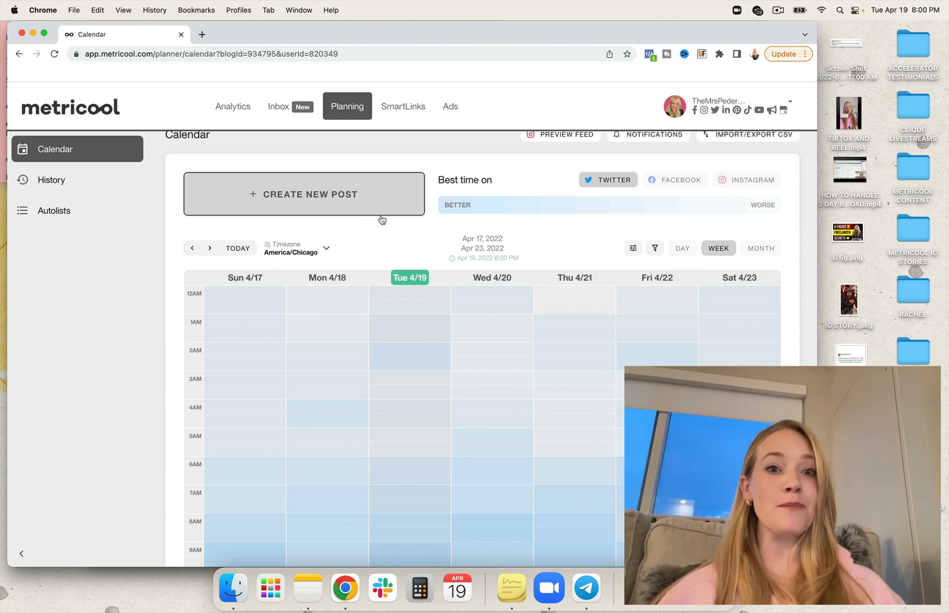
pyautogui.click(358, 192)
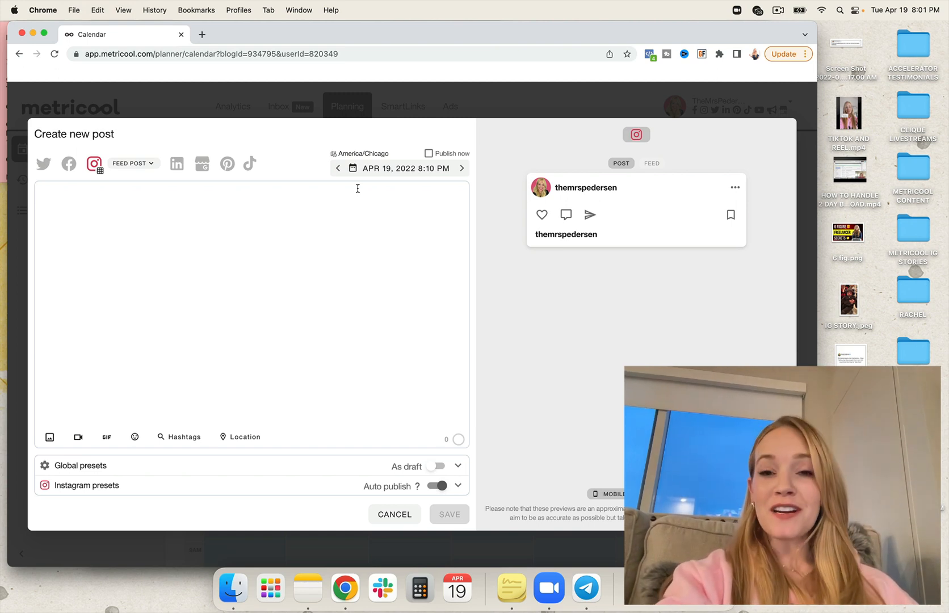
pyautogui.click(357, 188)
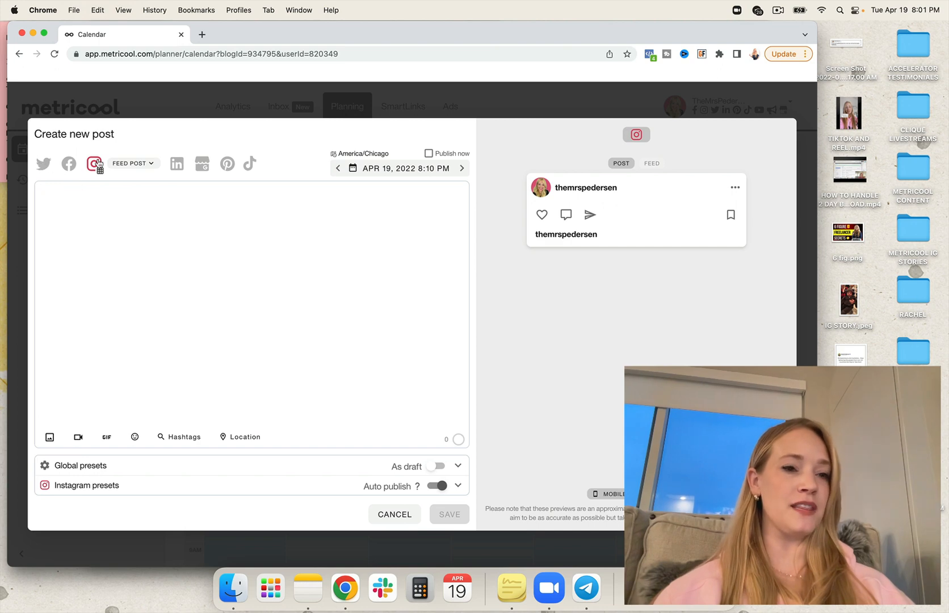
pyautogui.click(69, 164)
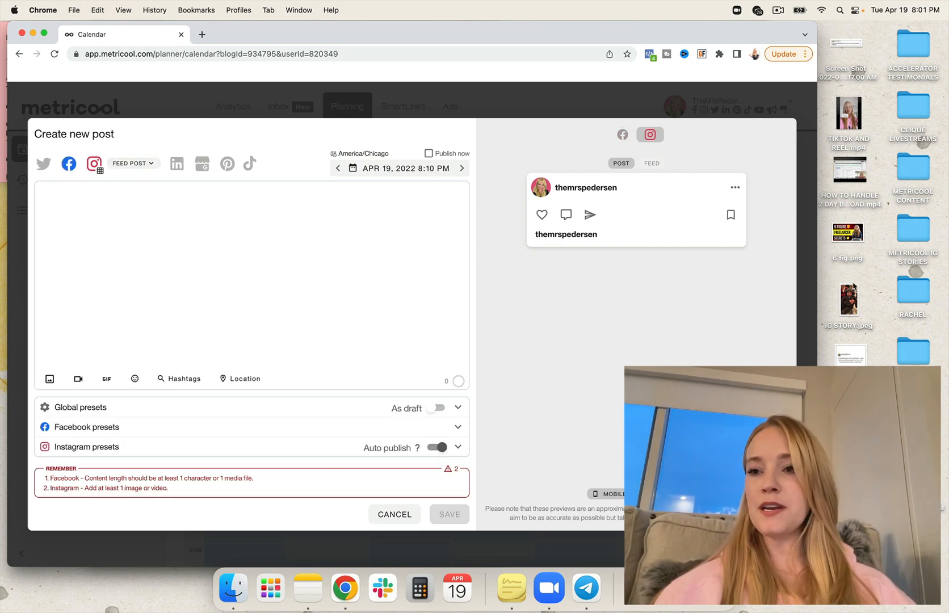
pyautogui.click(49, 379)
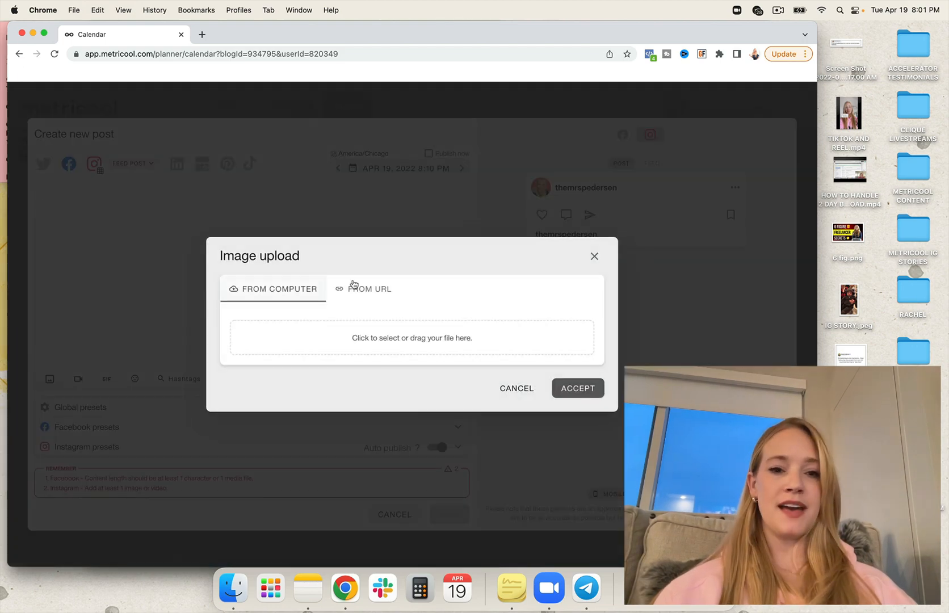
pyautogui.moveTo(850, 360); pyautogui.dragTo(414, 348)
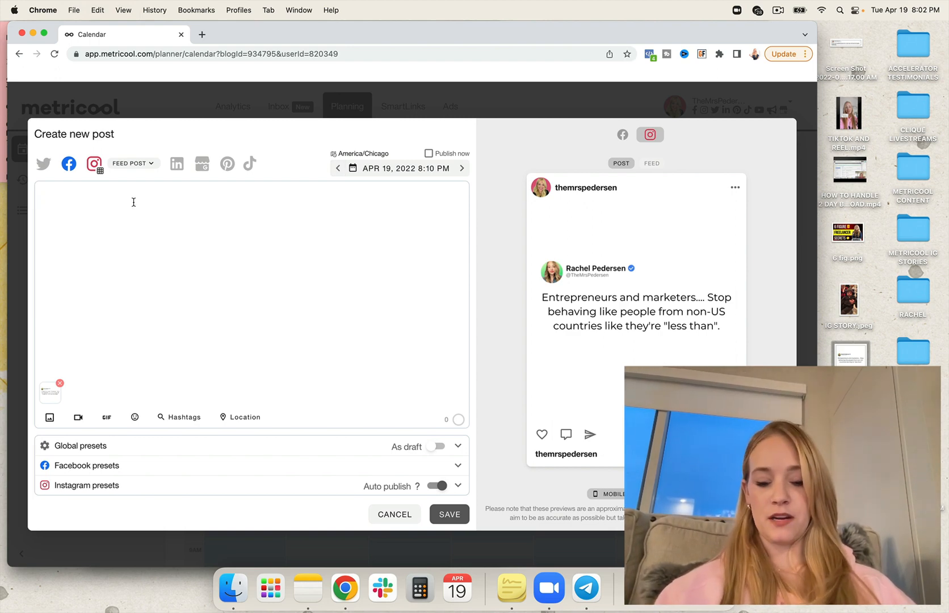
# - Write the caption "Comment below if you agree!!!" and remove Instagram from the post's target networks
pyautogui.write('Comm')
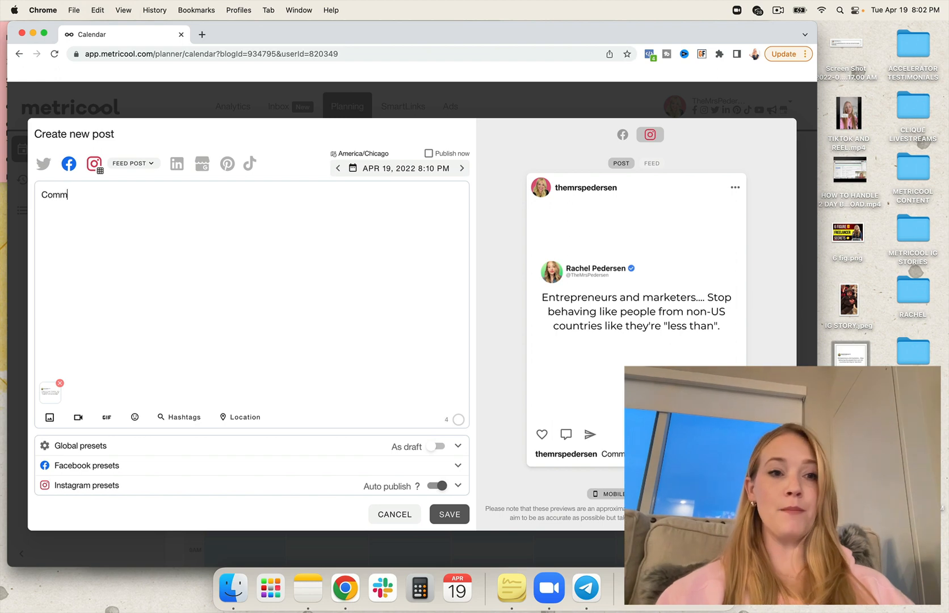
pyautogui.write('ent below if you agree')
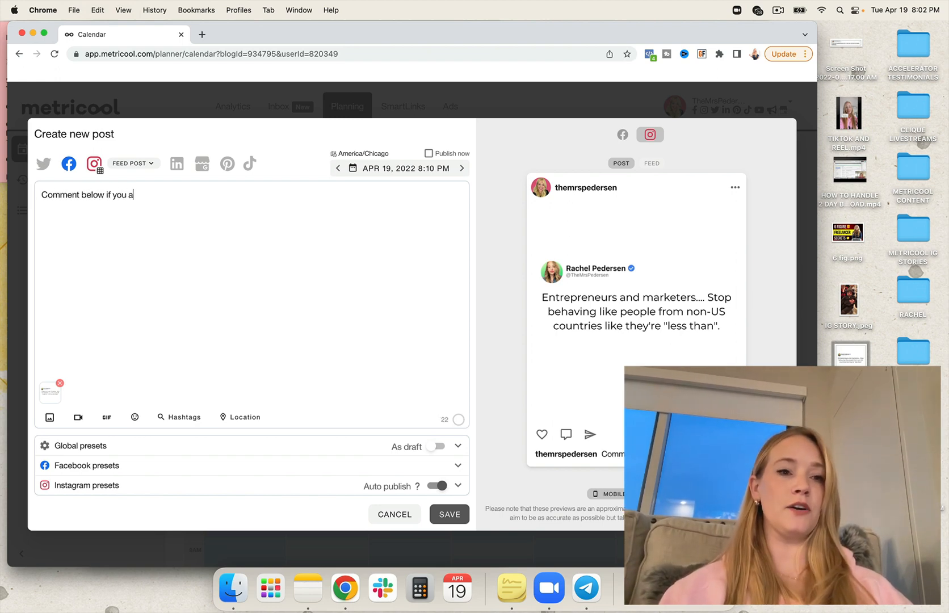
pyautogui.click(94, 165)
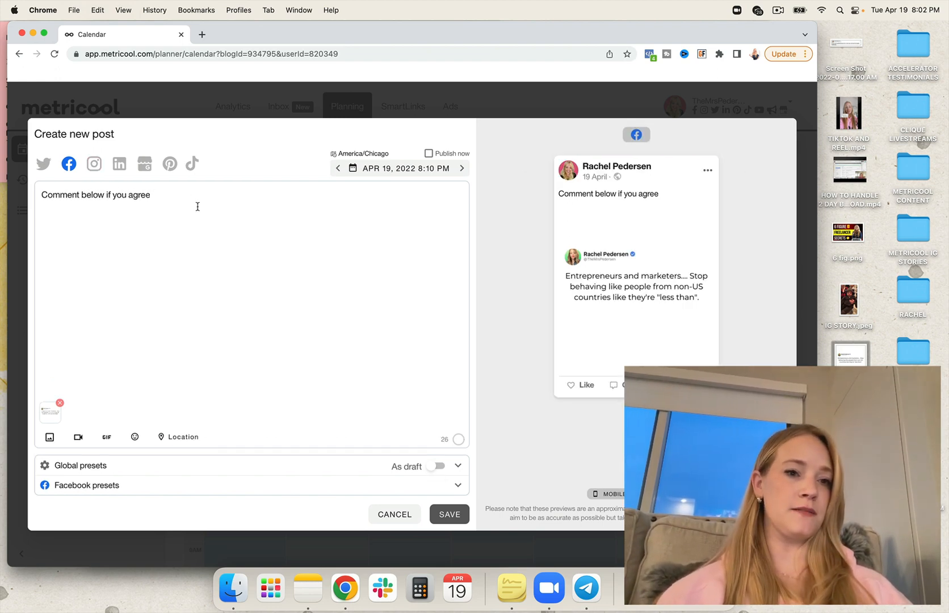
pyautogui.click(172, 197)
pyautogui.write('!!!')
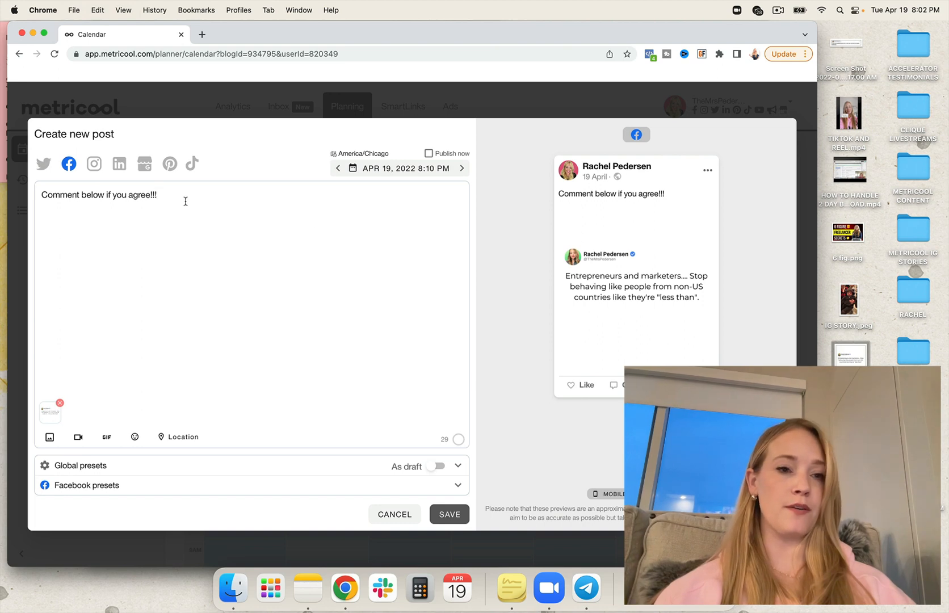
# - Clear the post's caption and switch its target network from Facebook to Twitter
pyautogui.moveTo(185, 201); pyautogui.dragTo(31, 194)
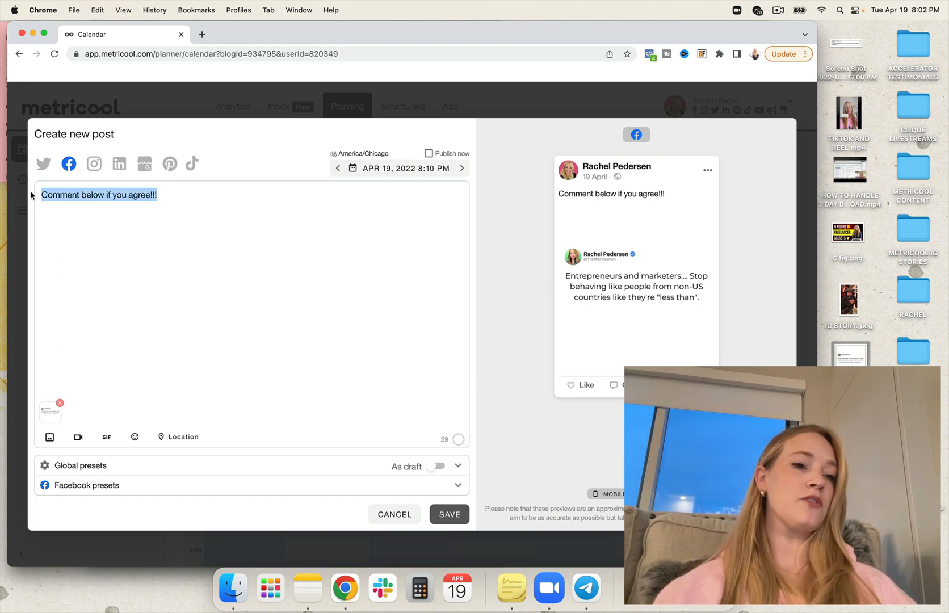
pyautogui.press('BackSpace')
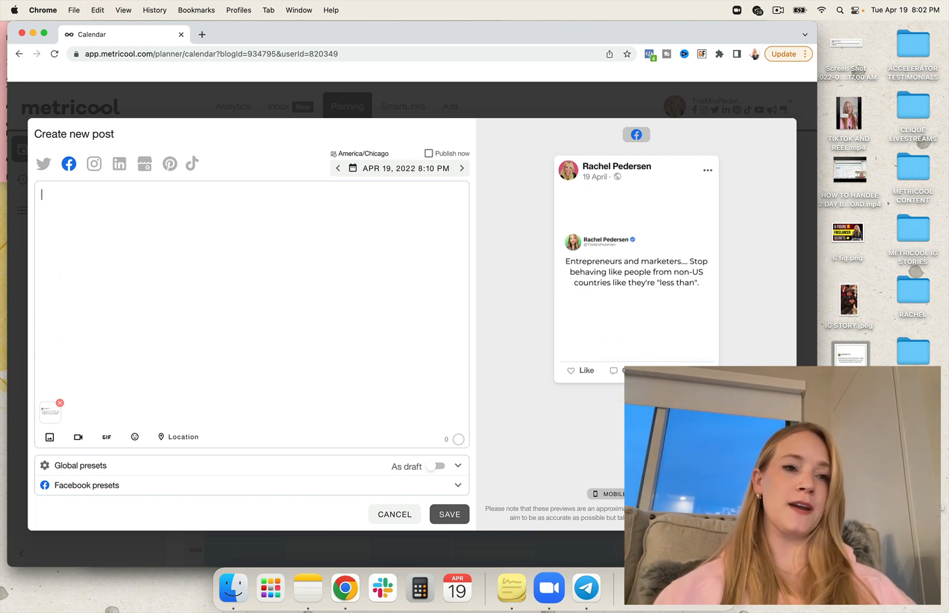
pyautogui.click(43, 164)
pyautogui.click(69, 164)
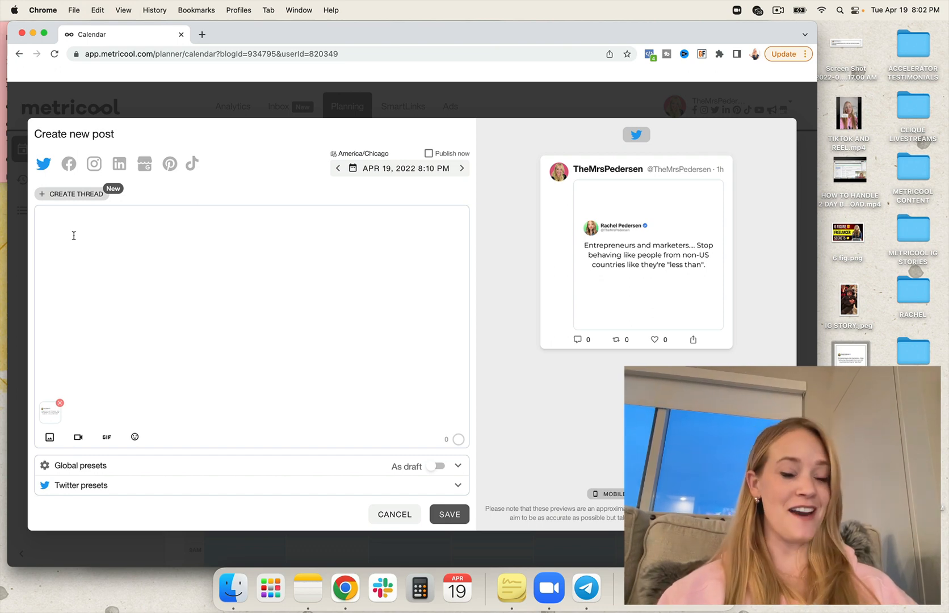
# - Write the tweet text "Entrepreneurs and marketers... Stop acting like people from other countries are LESS THAN."
pyautogui.write('Entr')
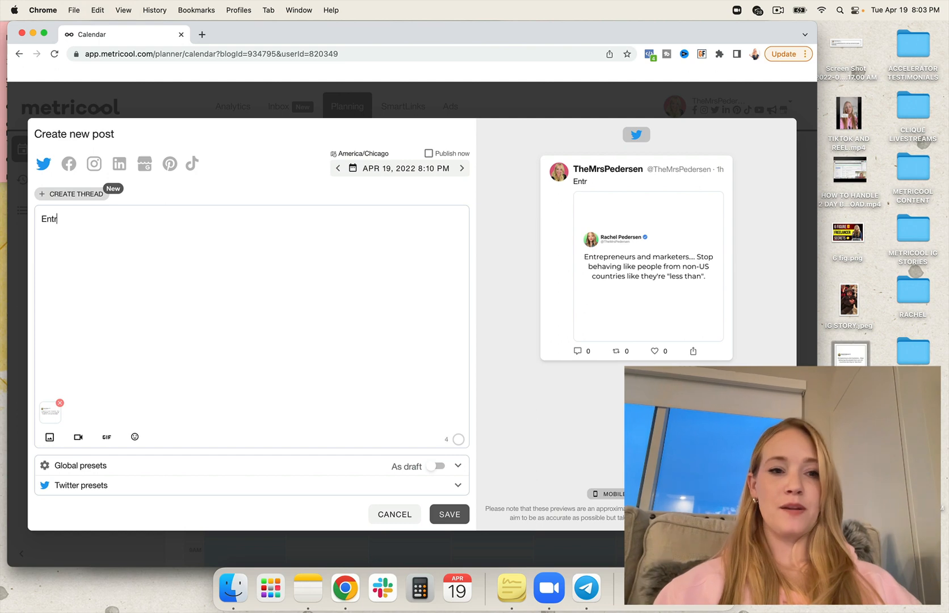
pyautogui.write('epreneurs and mark')
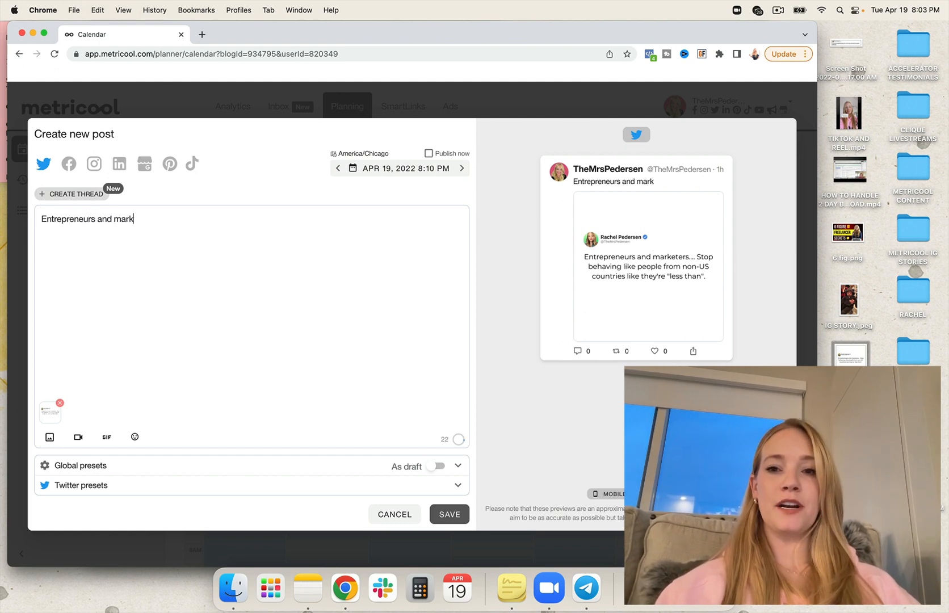
pyautogui.write('eters... Stop ac')
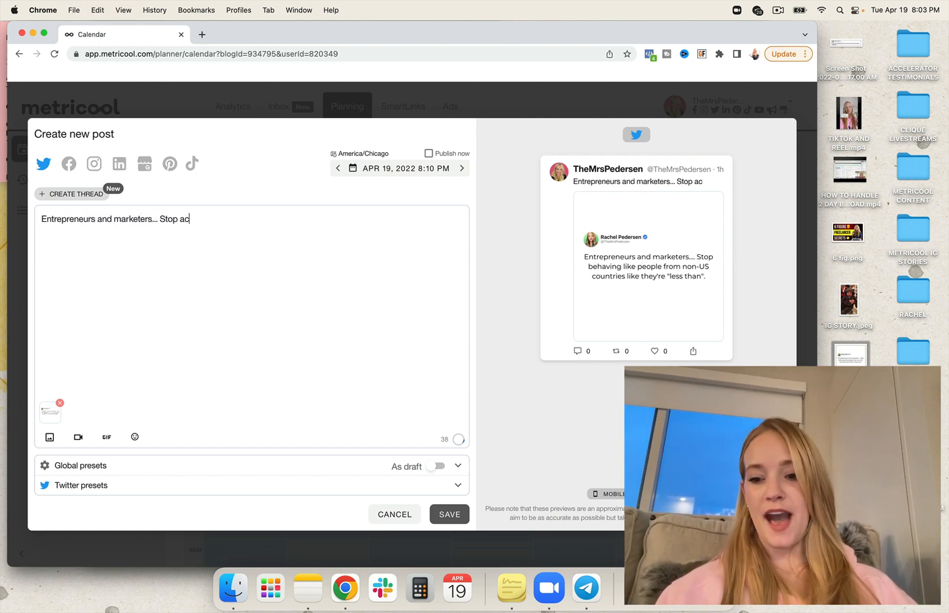
pyautogui.write('ting like ')
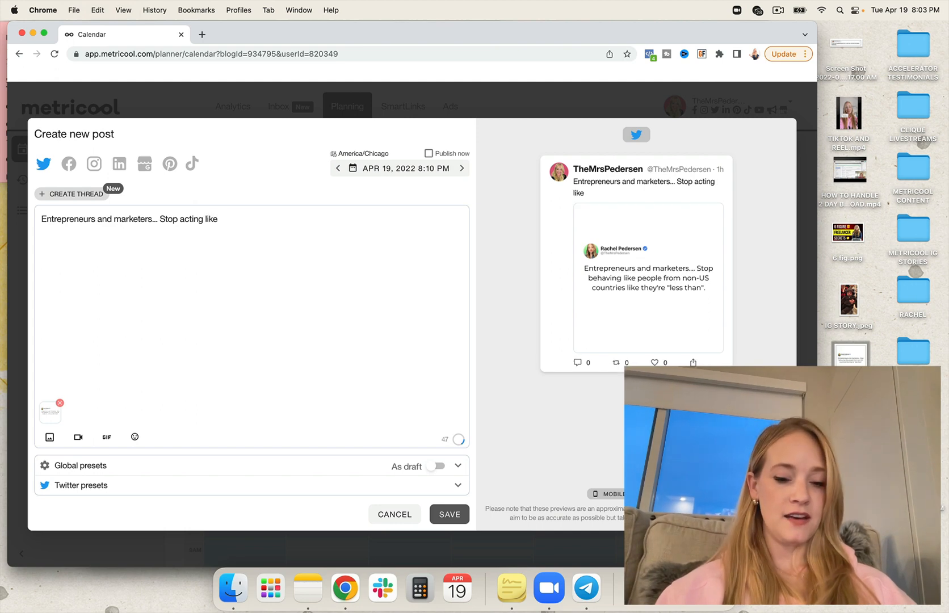
pyautogui.write('pe')
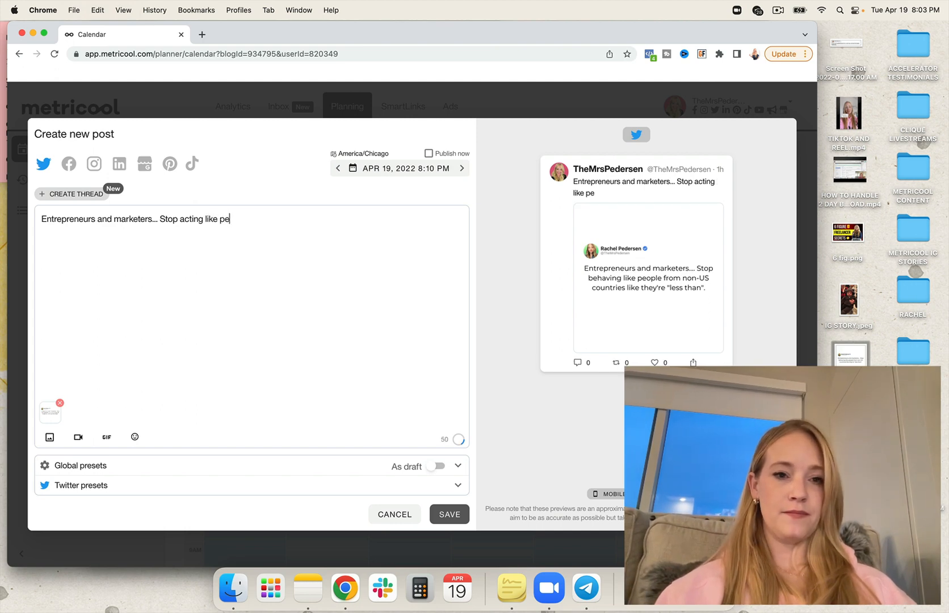
pyautogui.write('ople from ')
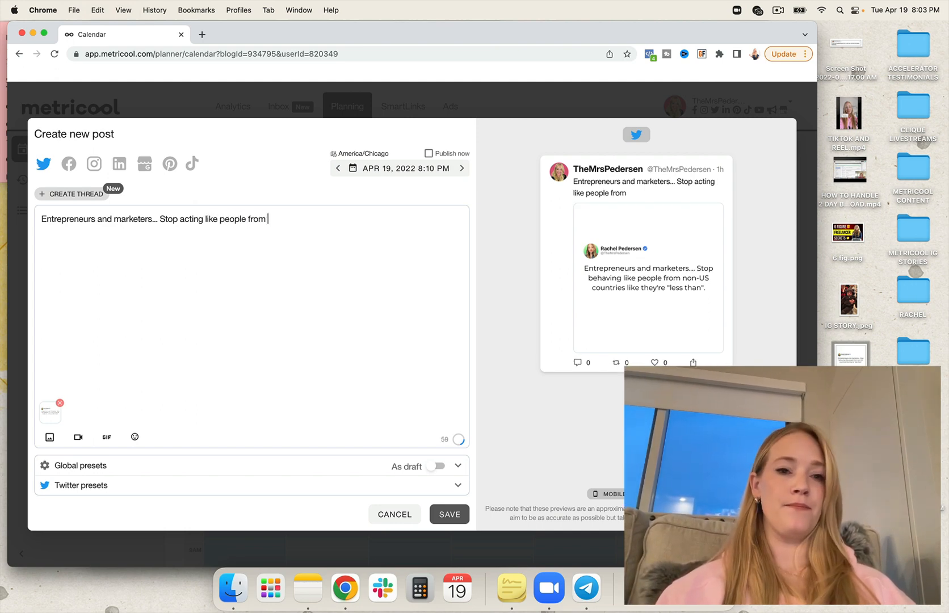
pyautogui.write('o')
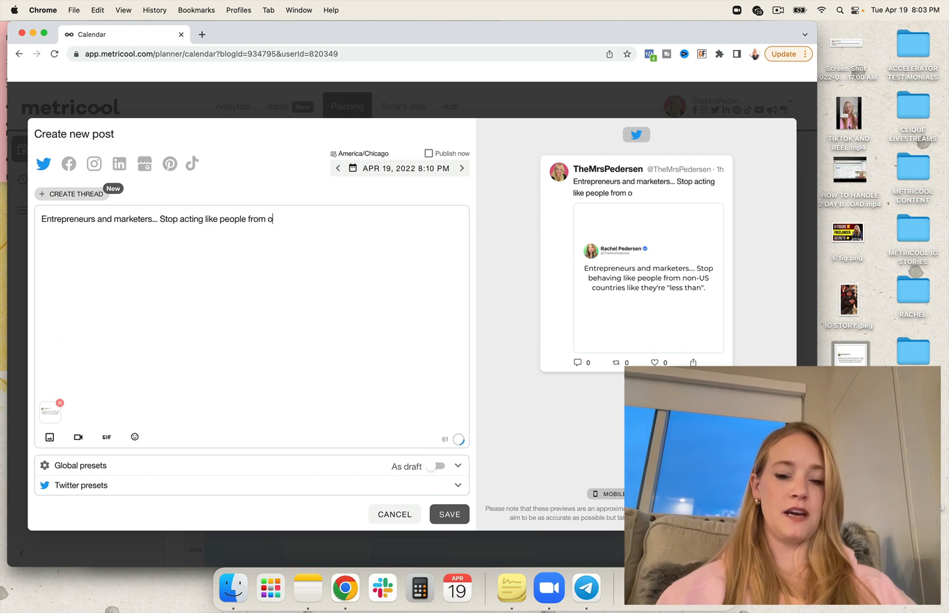
pyautogui.write('ther countries are LESS THAN.')
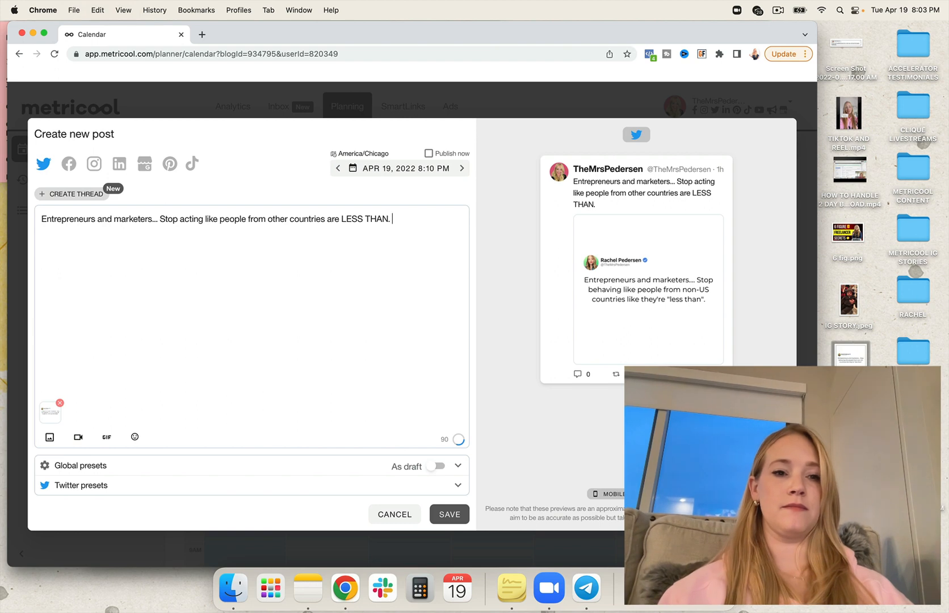
pyautogui.click(202, 220)
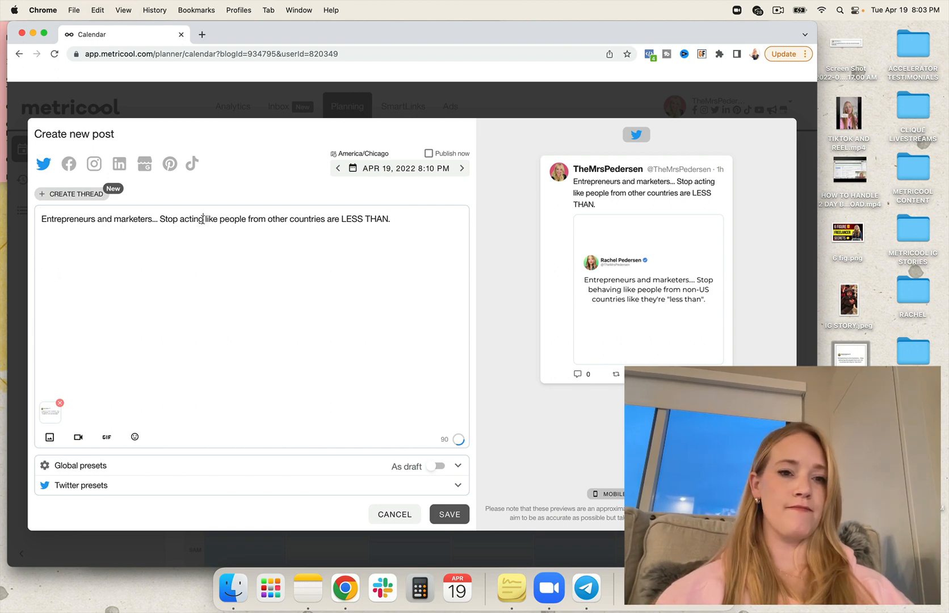
pyautogui.click(270, 218)
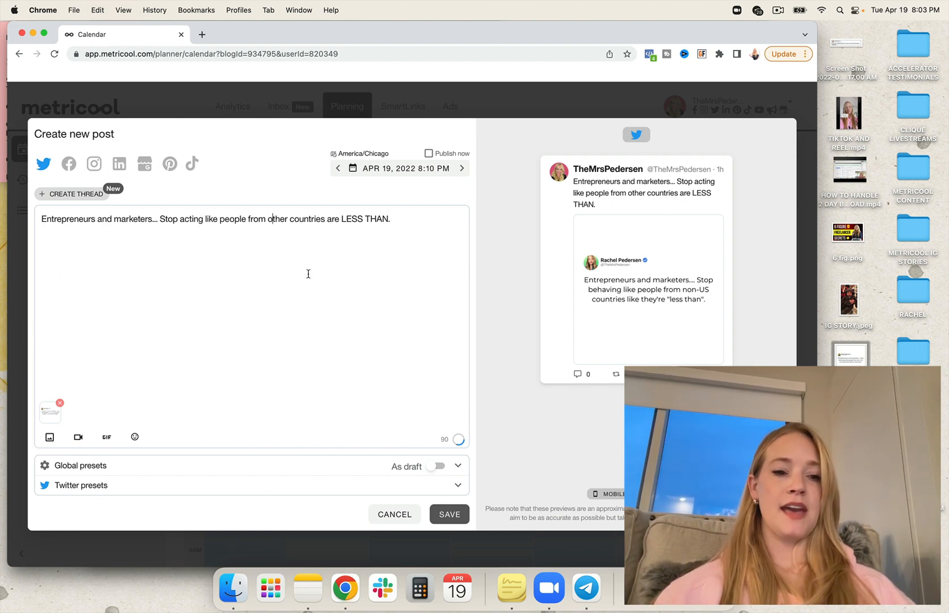
# - Remove the attached quote image and clear the tweet's text
pyautogui.click(60, 403)
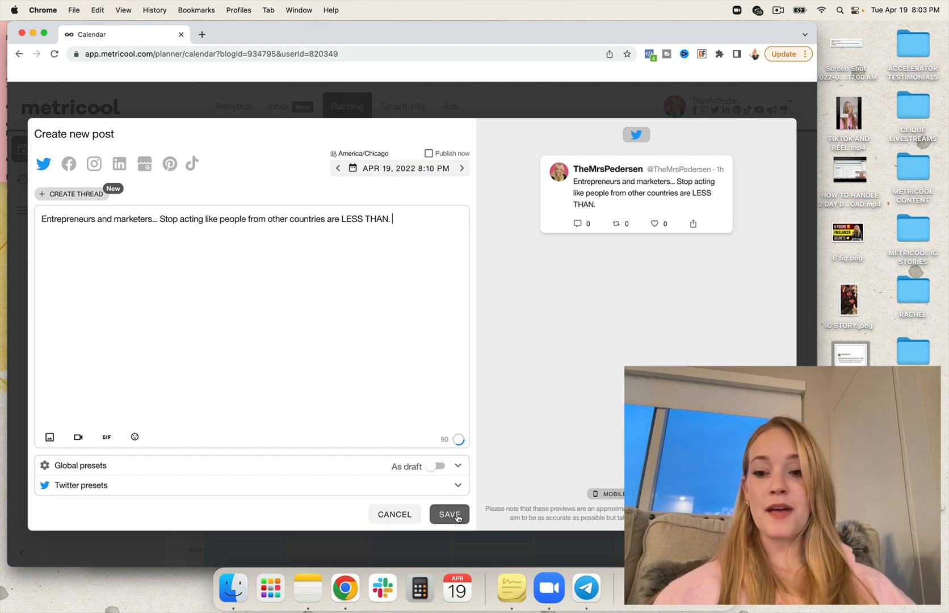
pyautogui.tripleClick(415, 224)
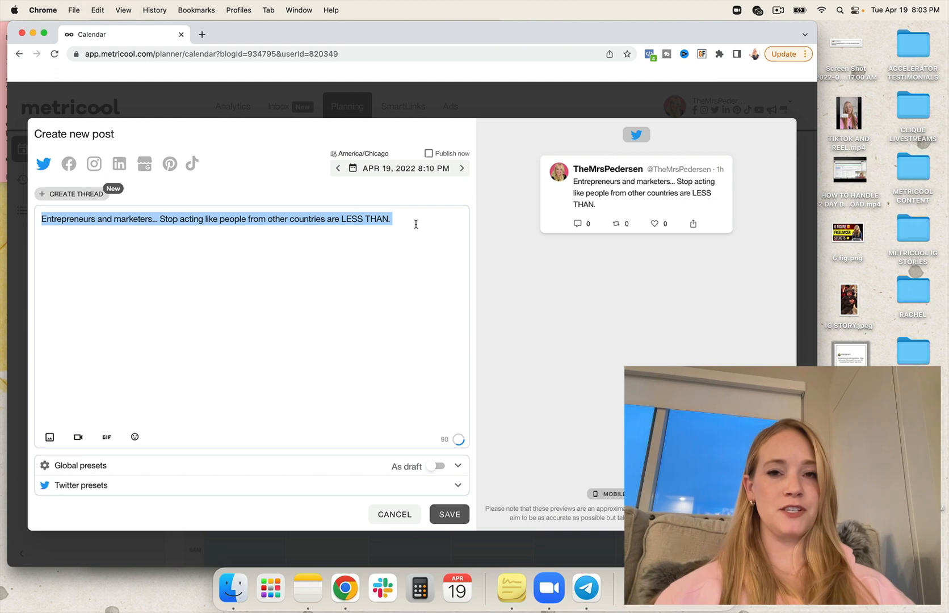
pyautogui.press('BackSpace')
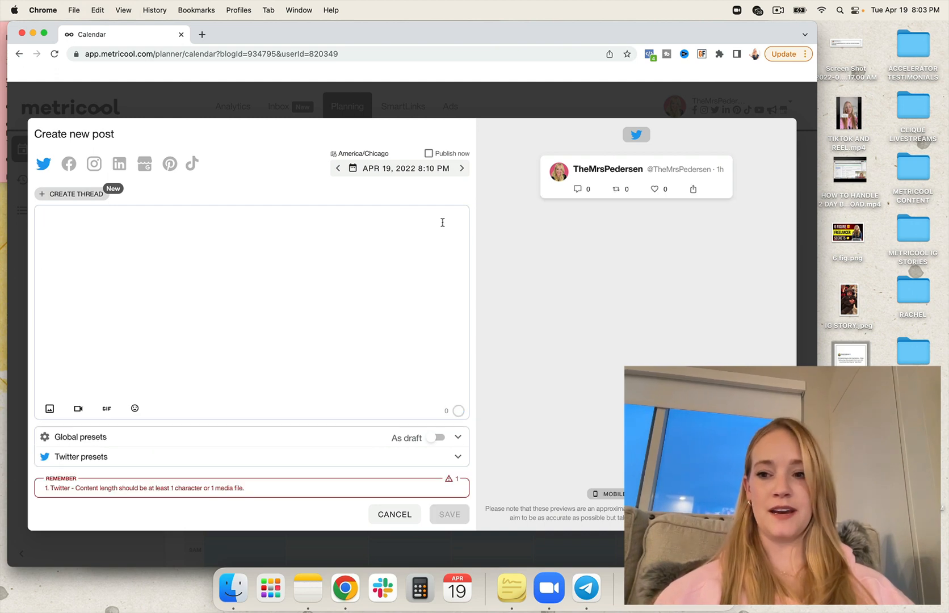
# - Switch the post's target network from Twitter to Instagram and set its type to Story
pyautogui.click(95, 163)
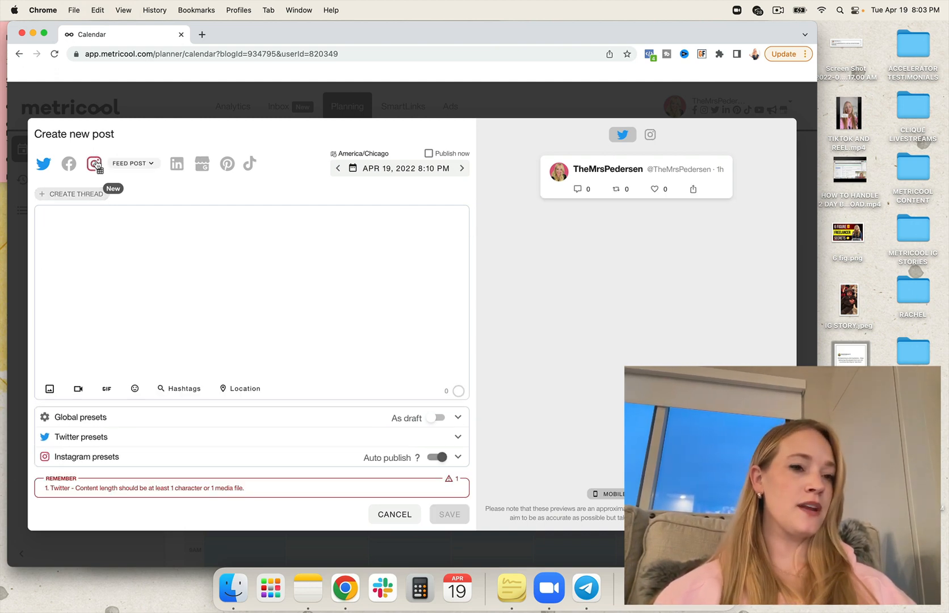
pyautogui.click(44, 164)
pyautogui.click(143, 166)
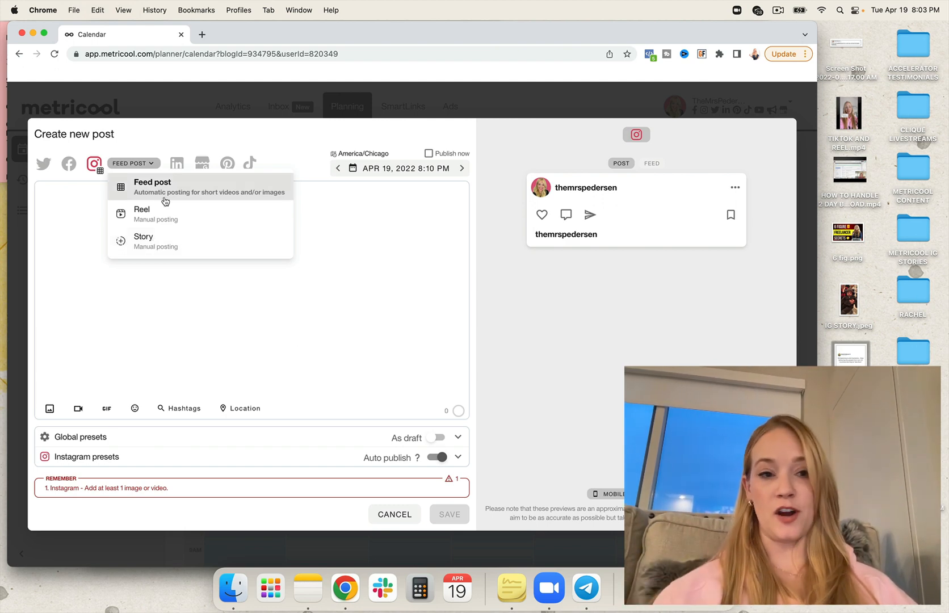
pyautogui.click(150, 244)
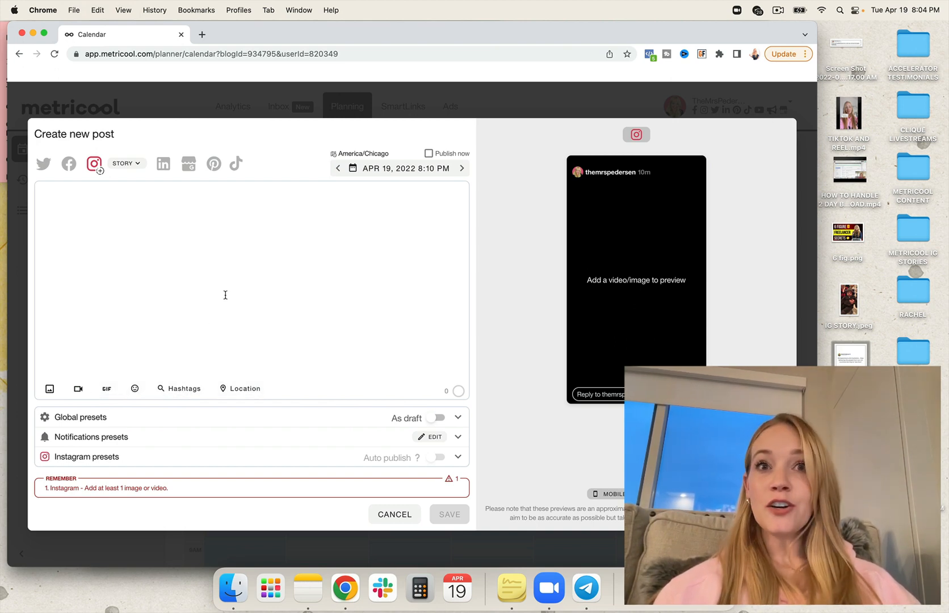
# - Attach the IG STORY.jpeg image from the desktop to the Instagram story
pyautogui.click(193, 237)
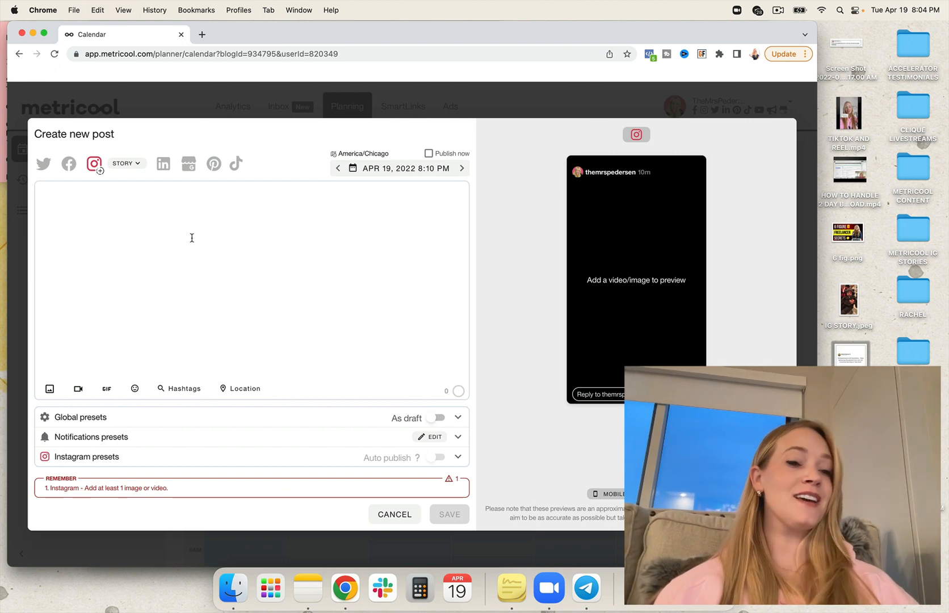
pyautogui.click(50, 388)
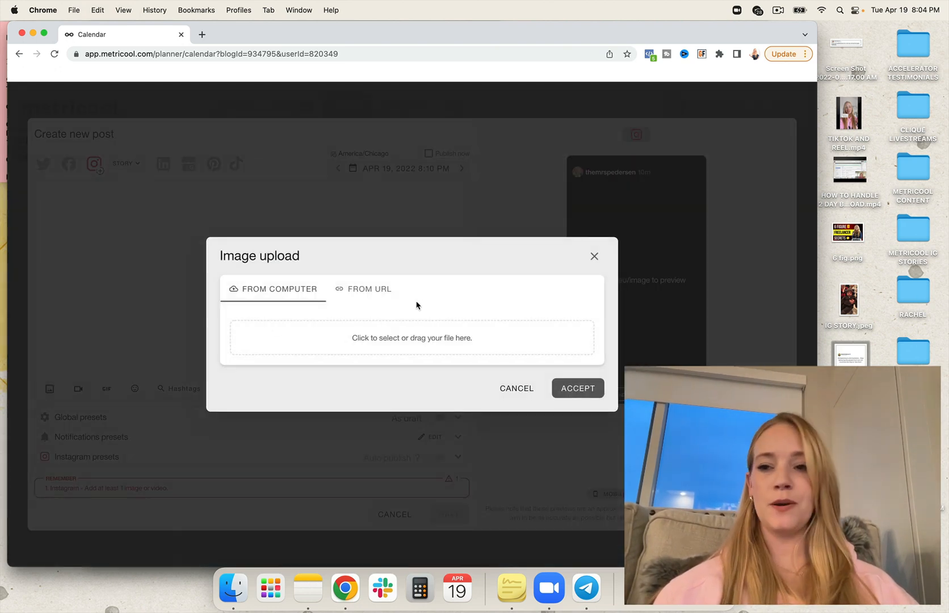
pyautogui.moveTo(453, 317); pyautogui.dragTo(407, 338)
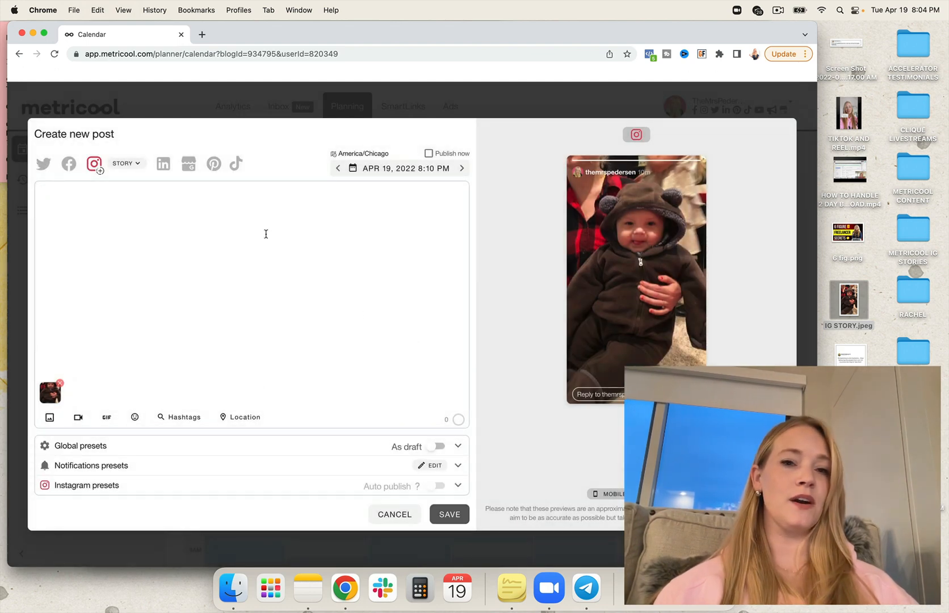
pyautogui.write('LOOK AT')
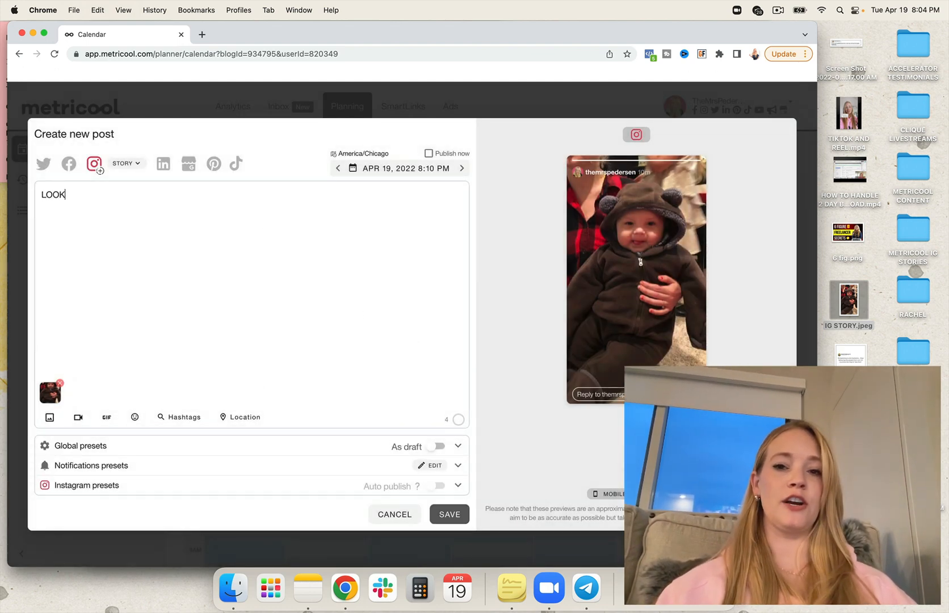
pyautogui.press('BackSpace')
pyautogui.press('BackSpace')
pyautogui.press('BackSpace')
pyautogui.press('BackSpace')
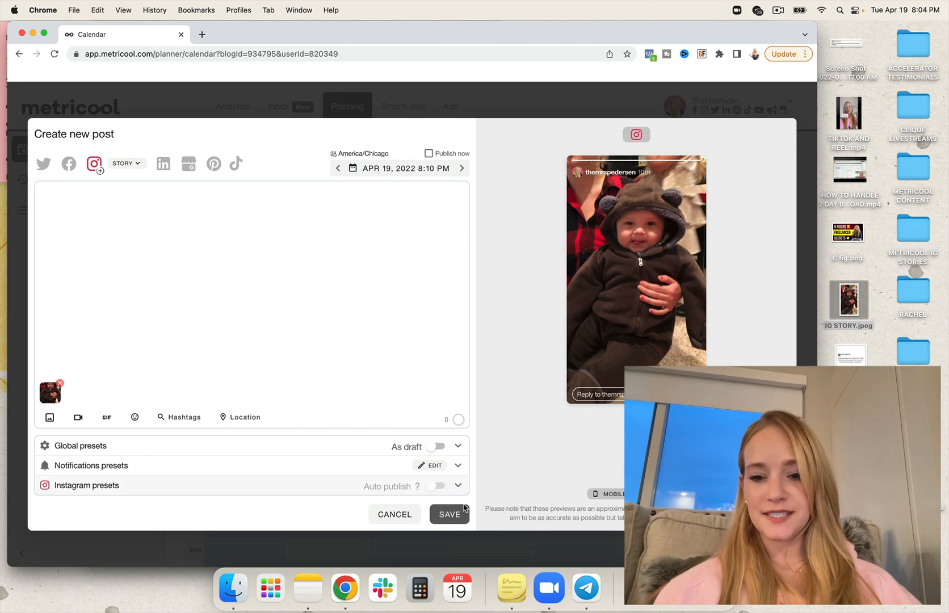
pyautogui.click(256, 357)
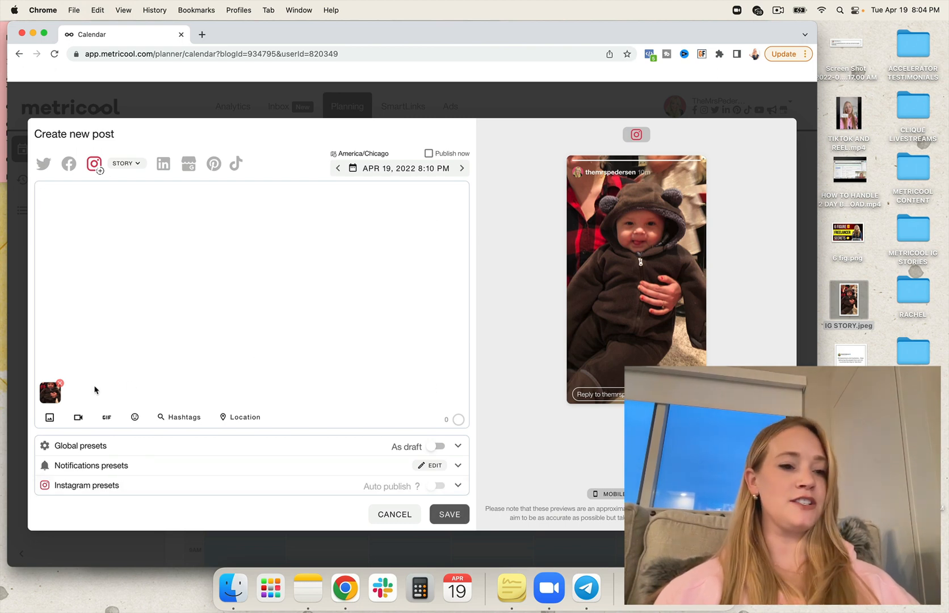
# - Remove the story's attached image and change the Instagram post type to Reel
pyautogui.click(60, 384)
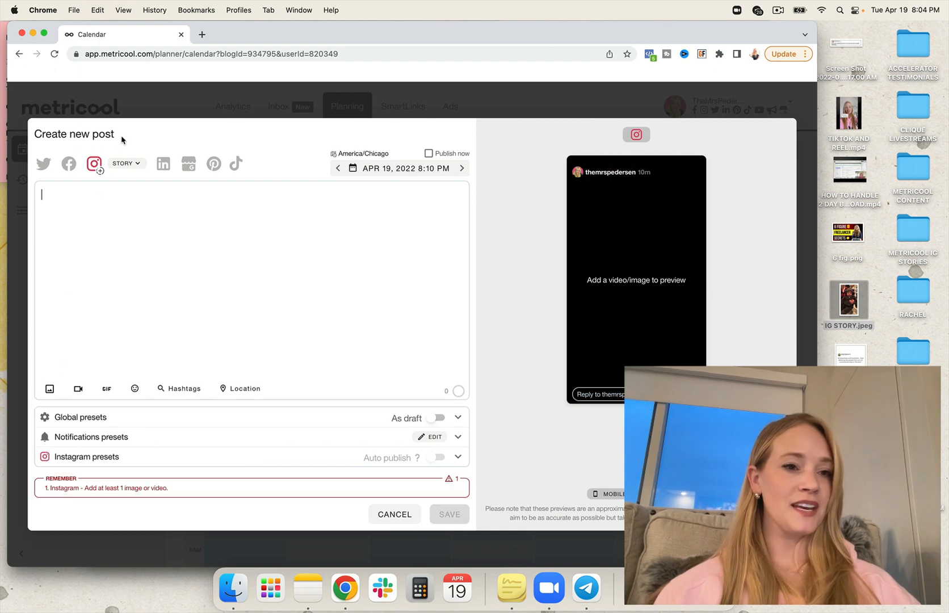
pyautogui.click(121, 168)
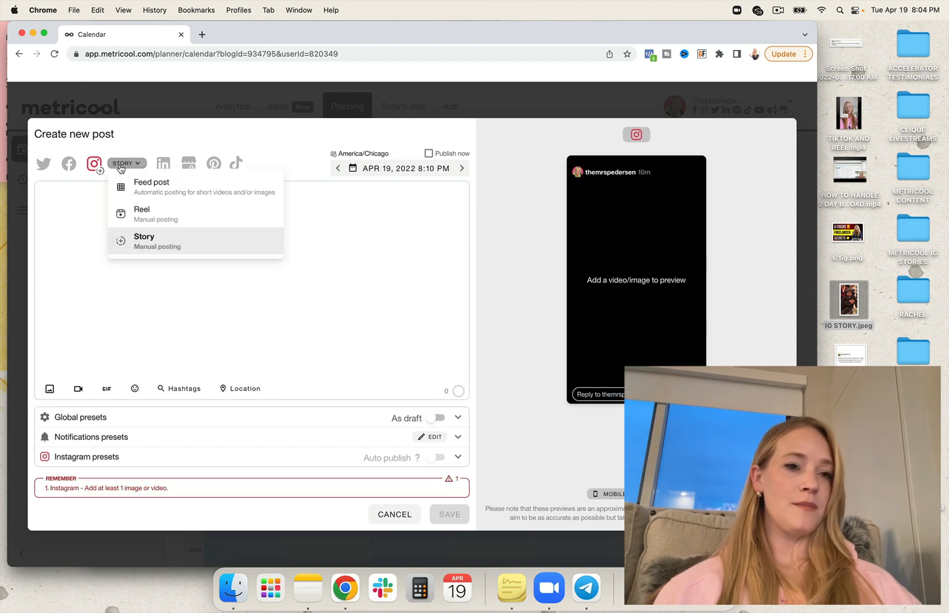
pyautogui.click(118, 212)
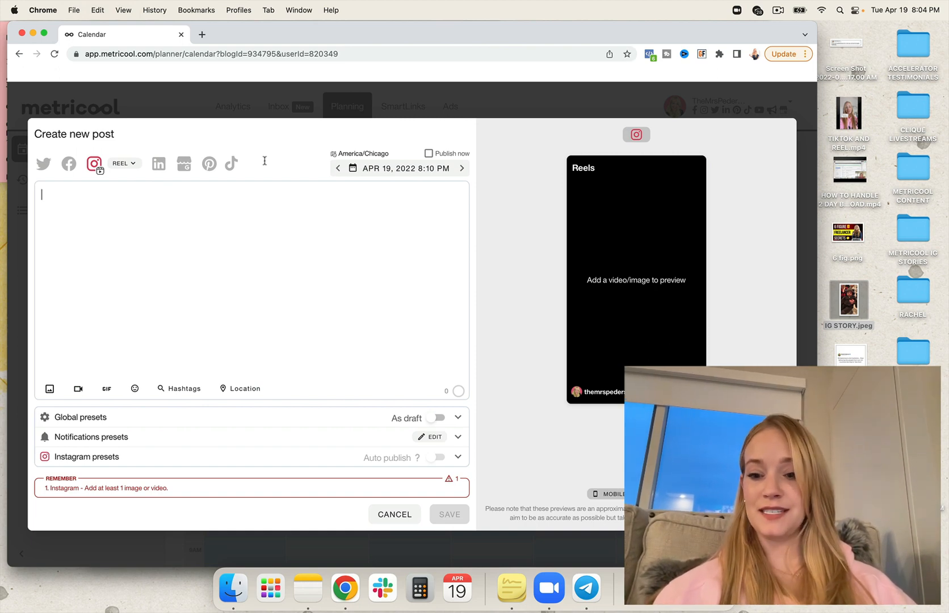
# - Attach the TIKTOK AND REEL.mp4 video and write the caption "Oopsies, I went off a bit. But I stand by every word."
pyautogui.click(78, 389)
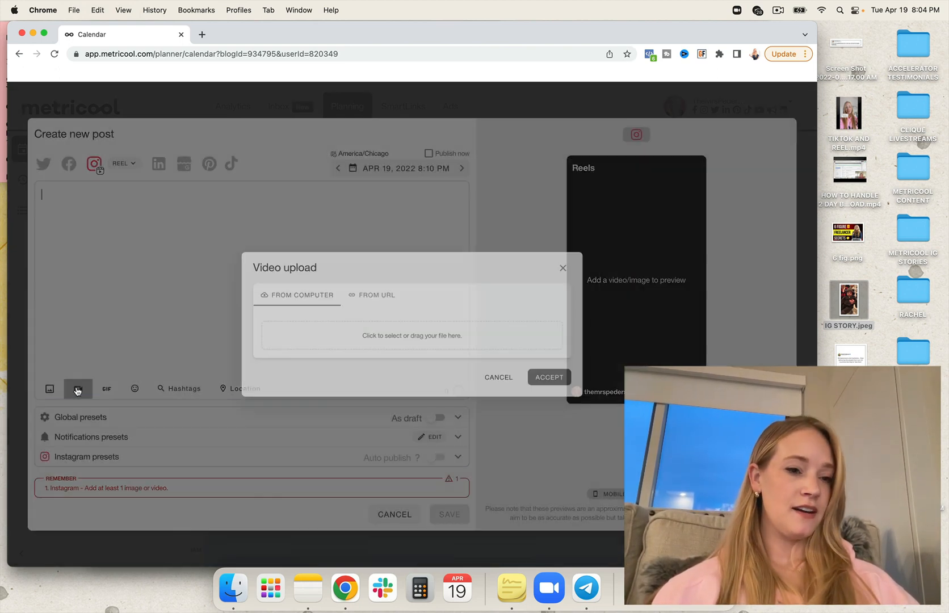
pyautogui.moveTo(848, 114); pyautogui.dragTo(424, 331)
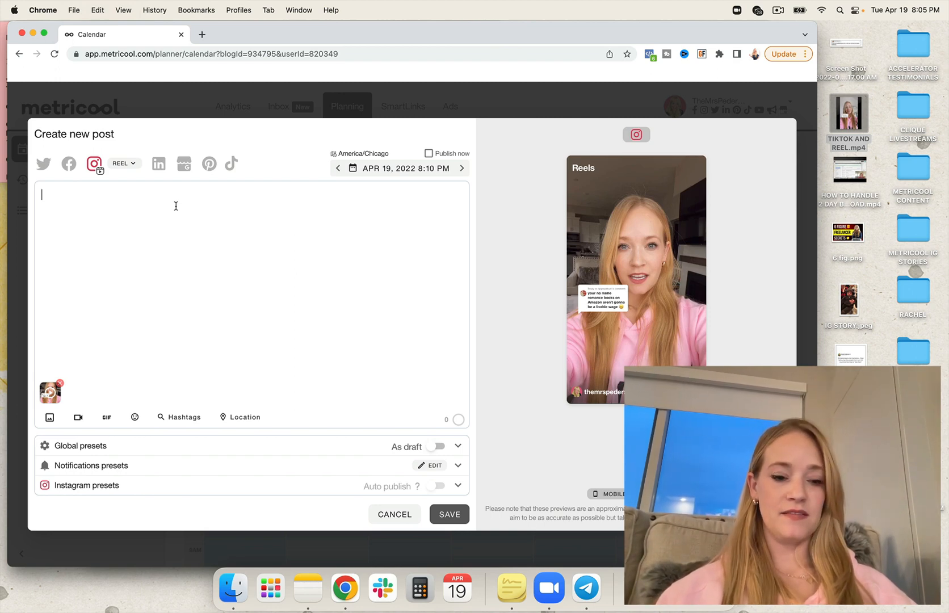
pyautogui.write('Oopsies,')
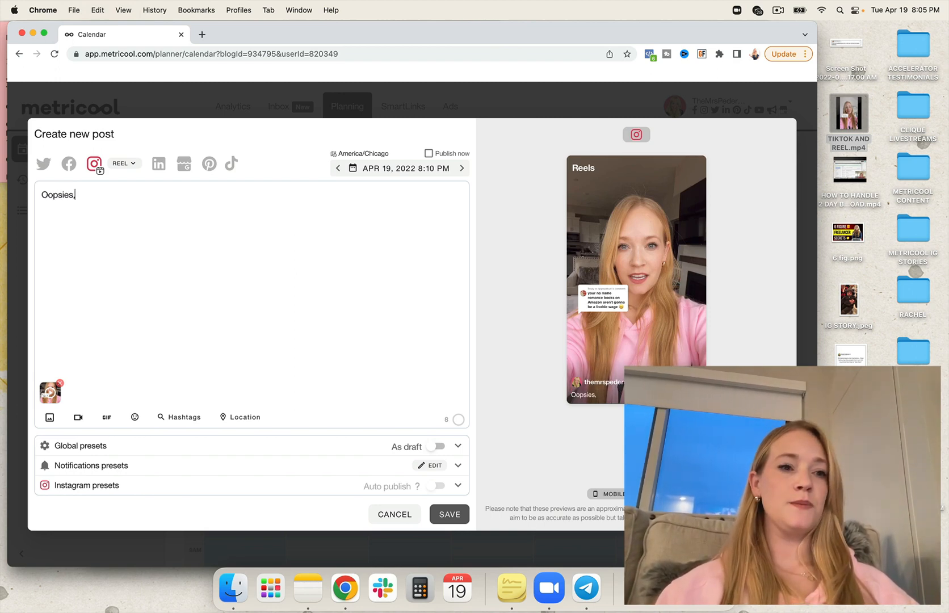
pyautogui.write(' I went off a bit. But I stand by every word.')
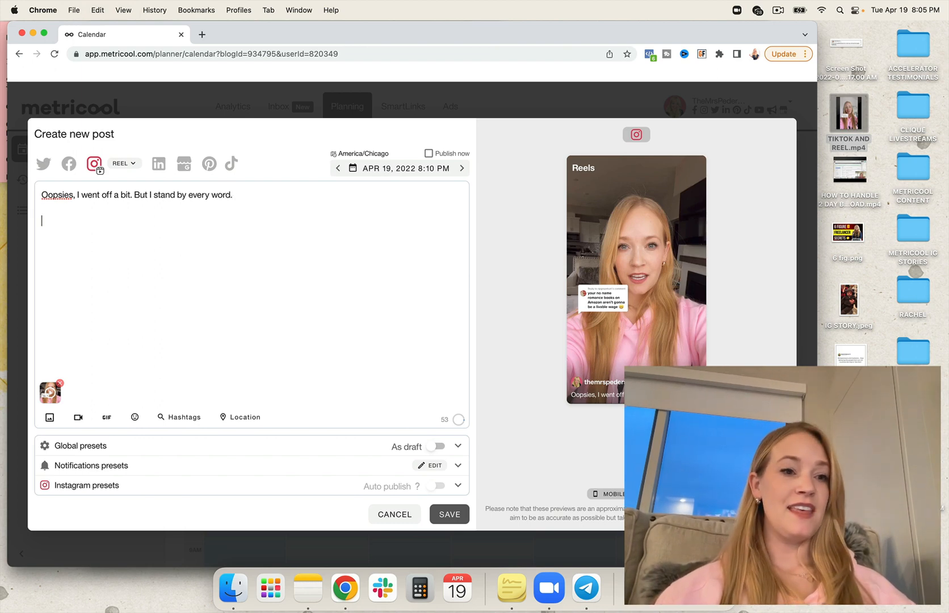
# - Search the Instagram hashtags for "#femalebusinessowner" and add that exact hashtag to the reel's caption
pyautogui.click(173, 418)
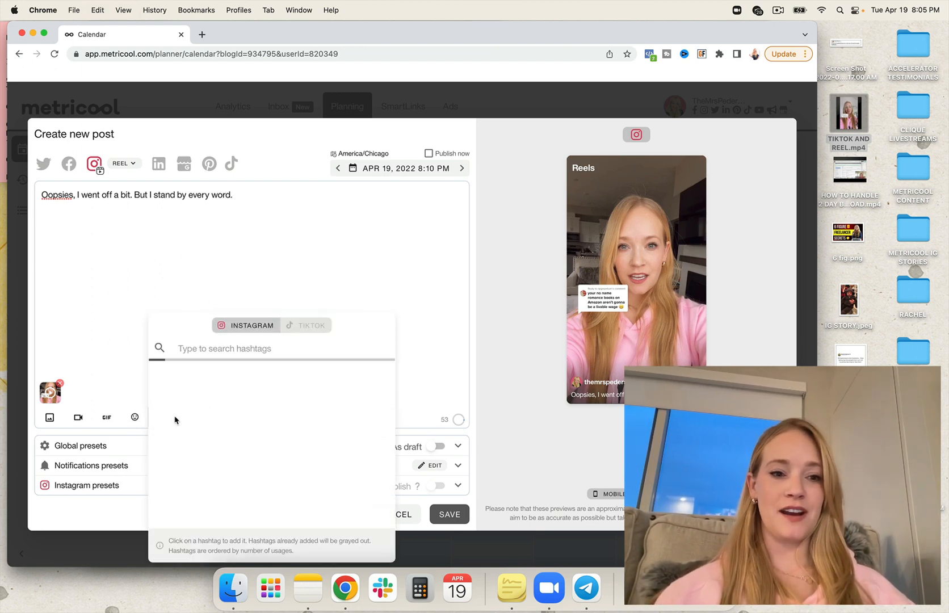
pyautogui.click(214, 345)
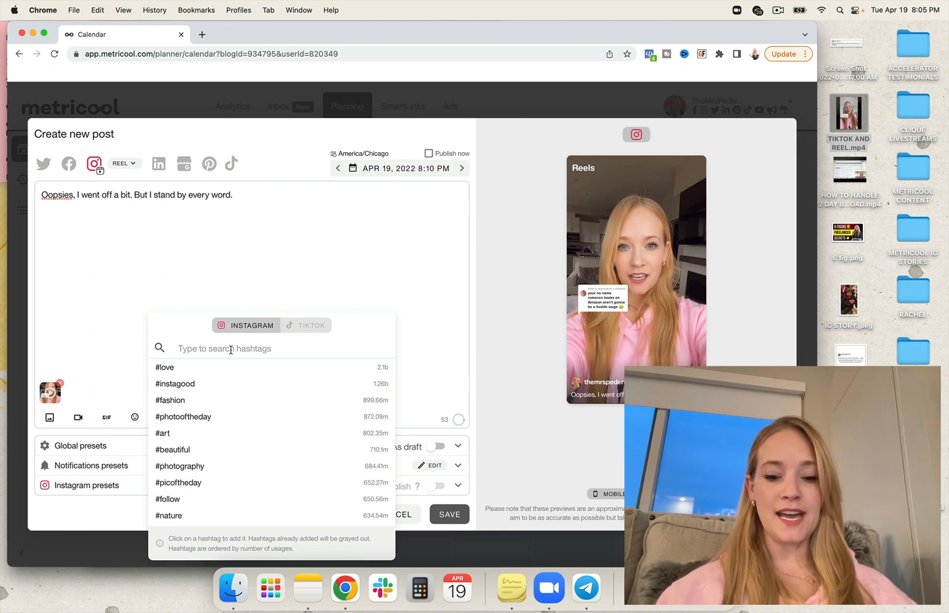
pyautogui.write('femalebusinessowner')
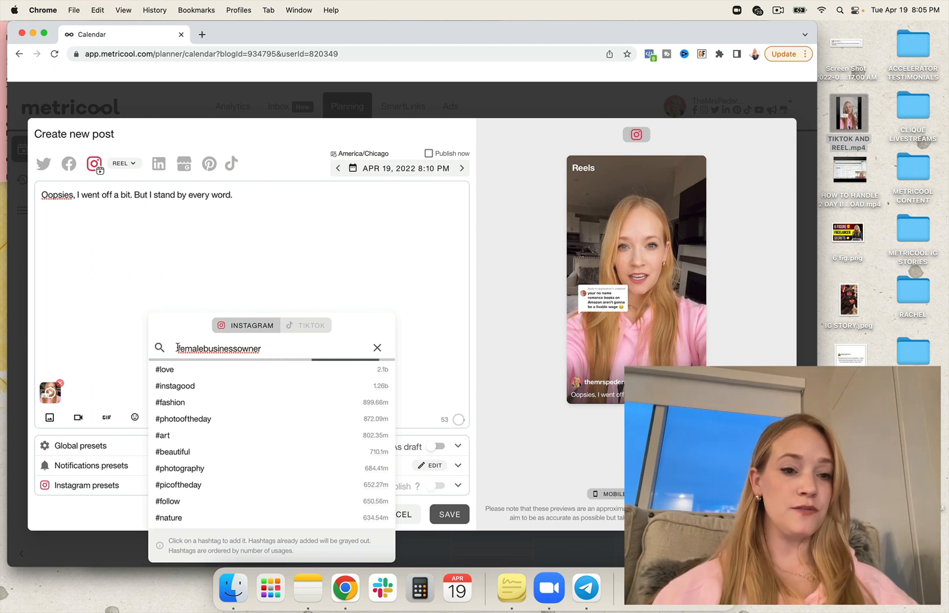
pyautogui.write('#')
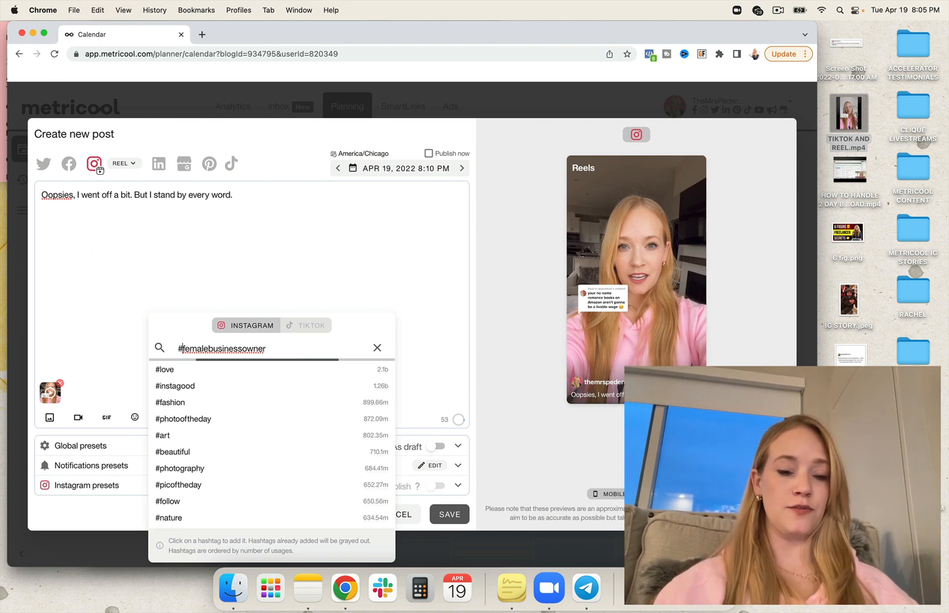
pyautogui.click(275, 353)
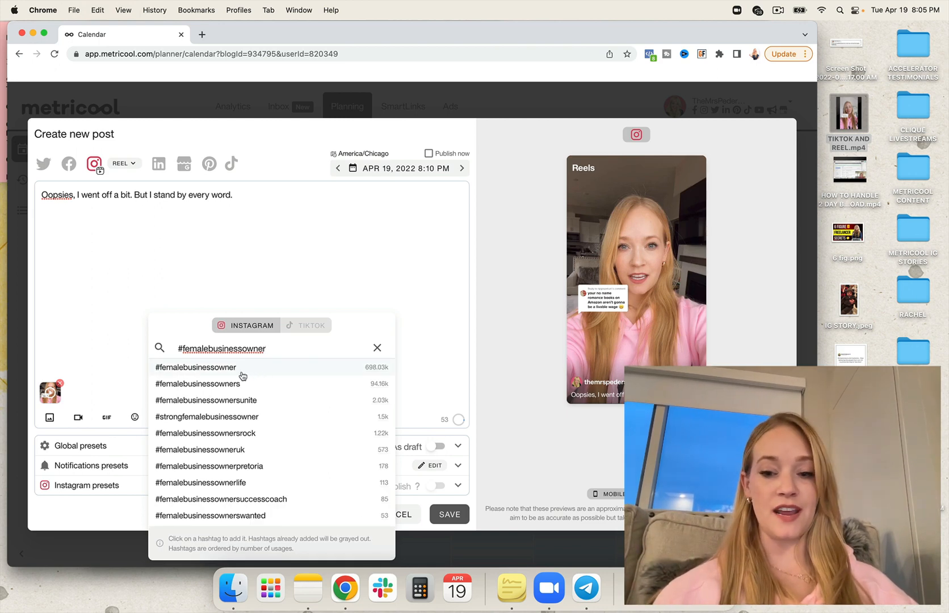
pyautogui.click(236, 369)
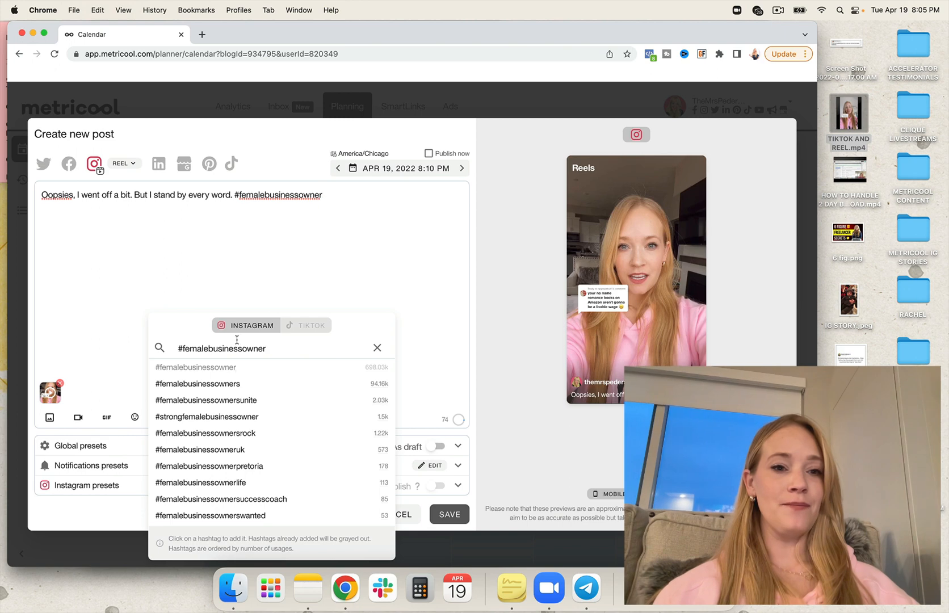
# - Add the suggested hashtags #femalebusinessowners, #femalebusinessownersunite, #femalebusinessownersrock, #femalebusinessowneruk and #femalebusinessownerlife to the reel's caption
pyautogui.click(212, 385)
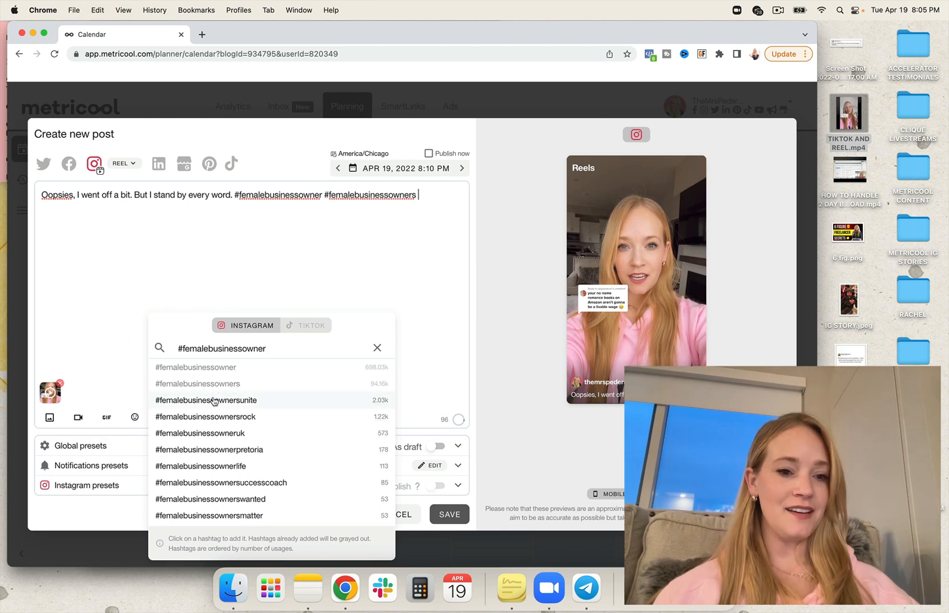
pyautogui.click(214, 401)
pyautogui.click(210, 417)
pyautogui.click(210, 434)
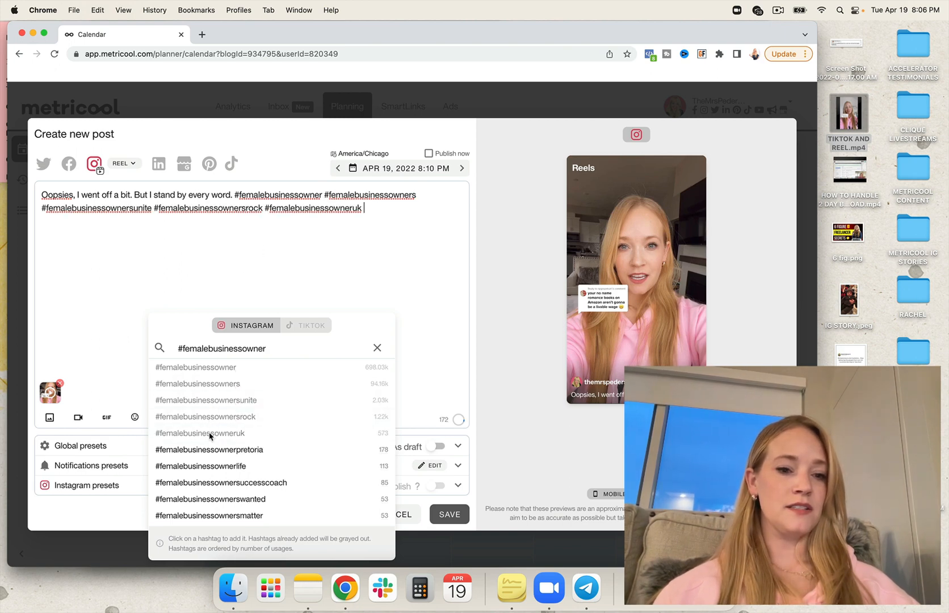
pyautogui.click(207, 466)
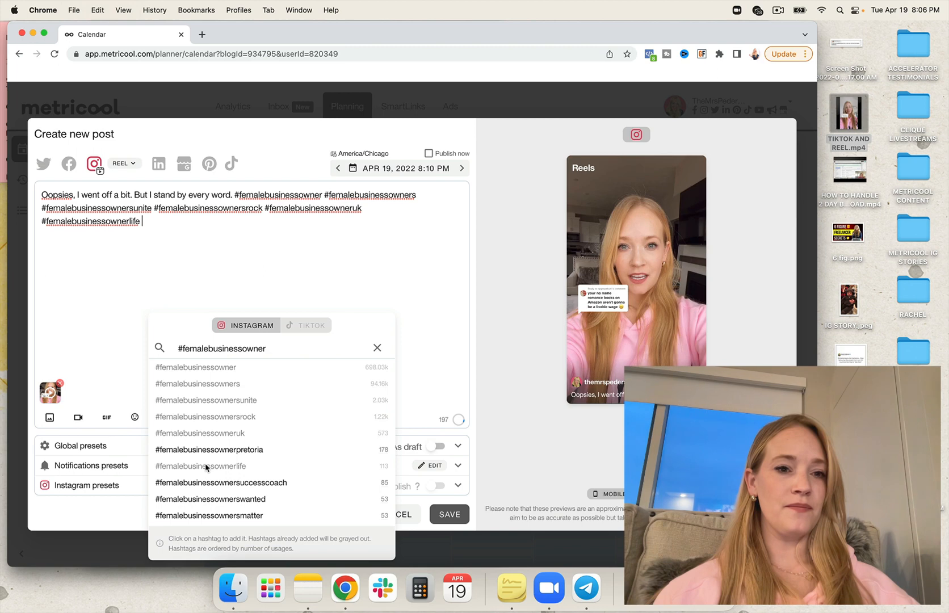
# - Search the Instagram hashtags for "#femaleceo" and add that exact hashtag to the reel's caption
pyautogui.doubleClick(274, 347)
pyautogui.click(281, 346)
pyautogui.moveTo(274, 348); pyautogui.dragTo(182, 350)
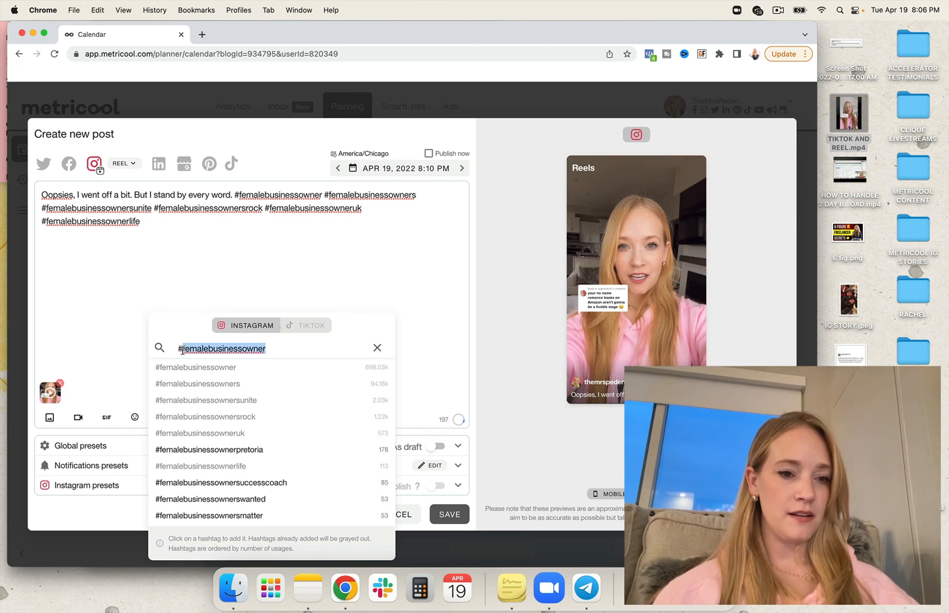
pyautogui.write('femaleceo')
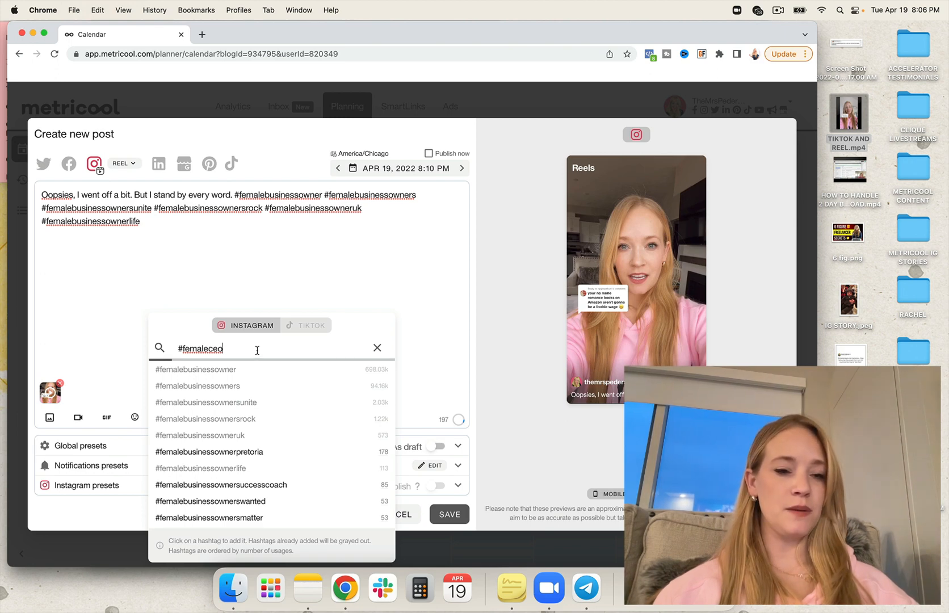
pyautogui.click(217, 370)
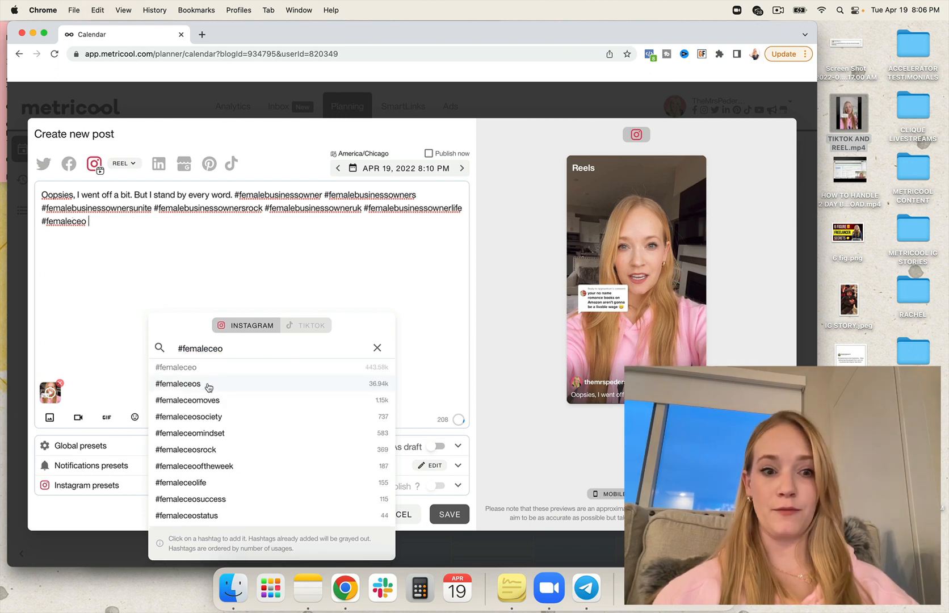
# - Add #femaleceos, #femaleceomoves, #femaleceosociety, #femaleceomindset and #femaleceosrock to the reel's caption and close the hashtag search
pyautogui.click(205, 385)
pyautogui.click(206, 401)
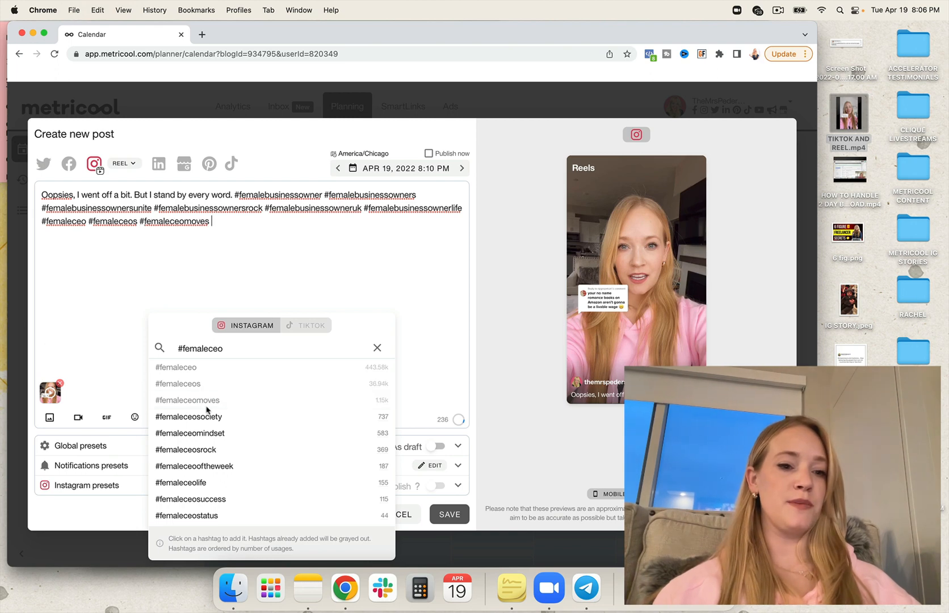
pyautogui.click(206, 416)
pyautogui.click(206, 433)
pyautogui.click(198, 450)
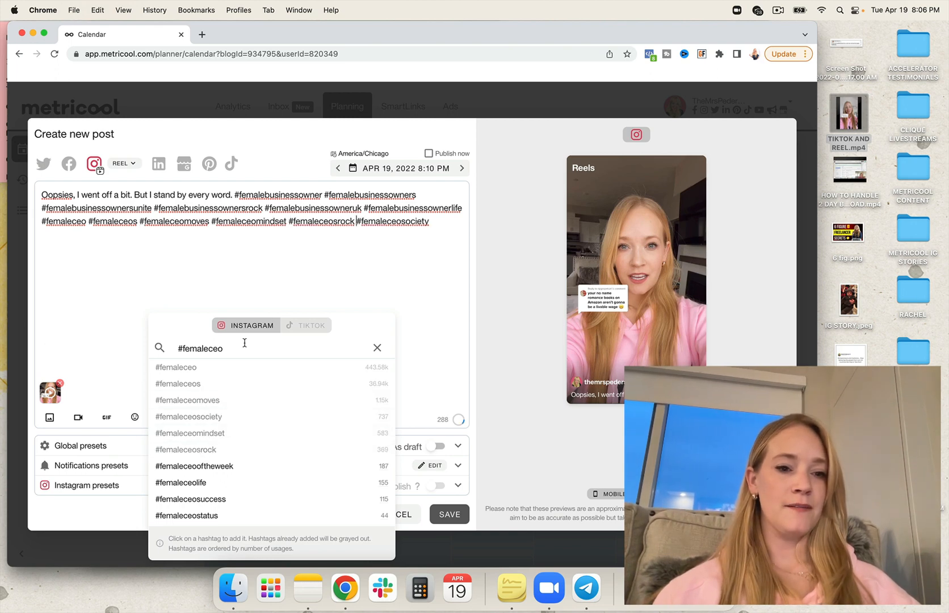
pyautogui.click(240, 349)
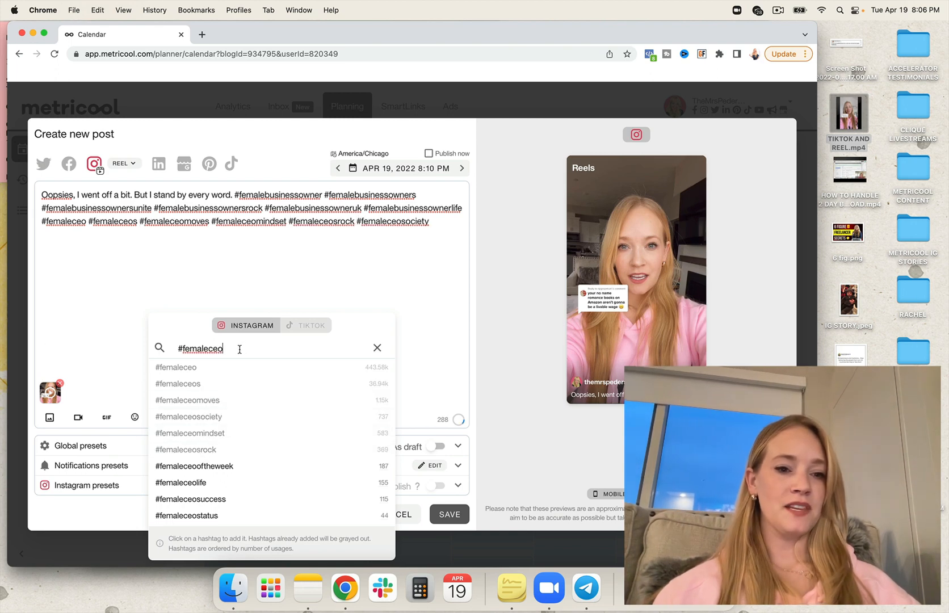
pyautogui.click(279, 248)
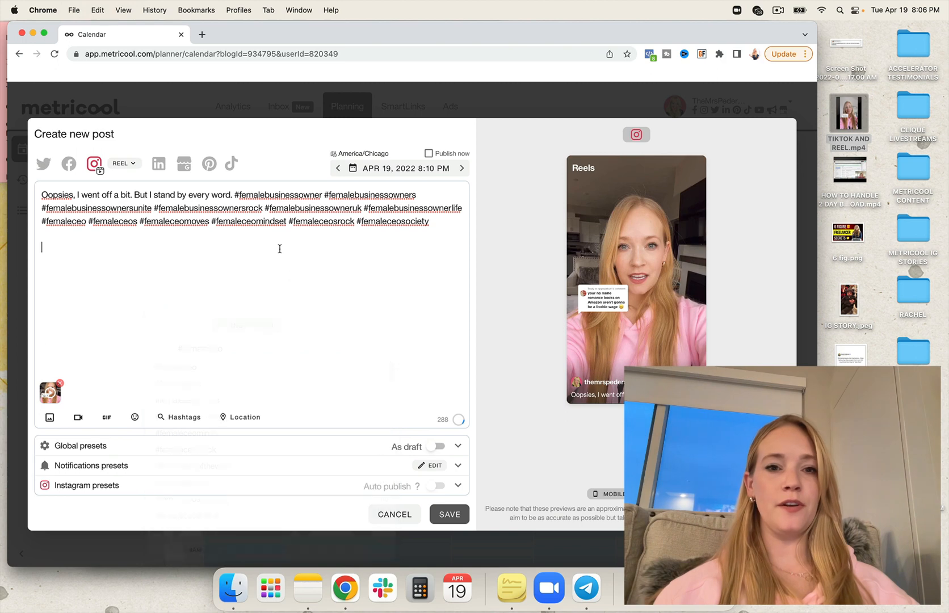
# - Set the post to publish now and switch its network from Instagram to TikTok
pyautogui.click(429, 153)
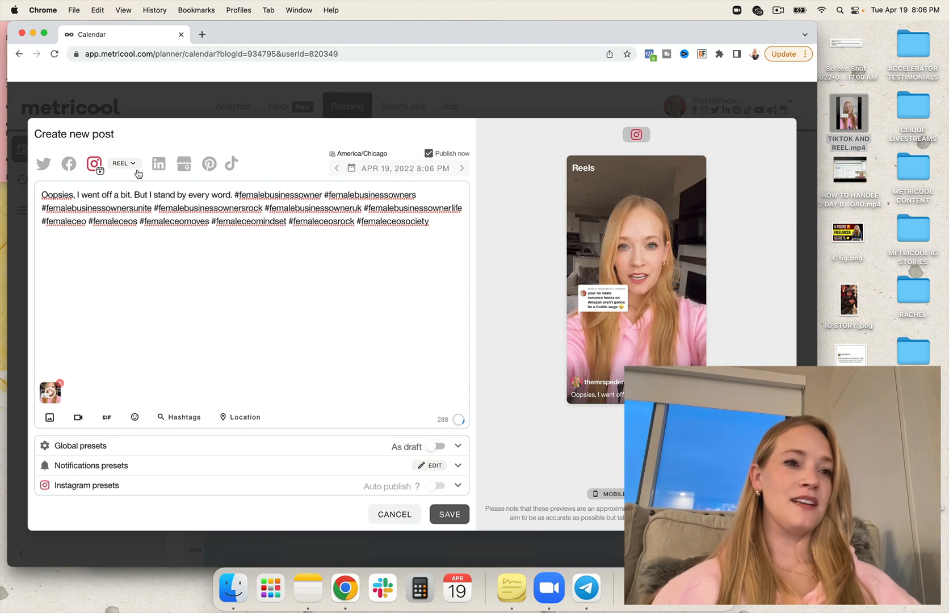
pyautogui.click(232, 164)
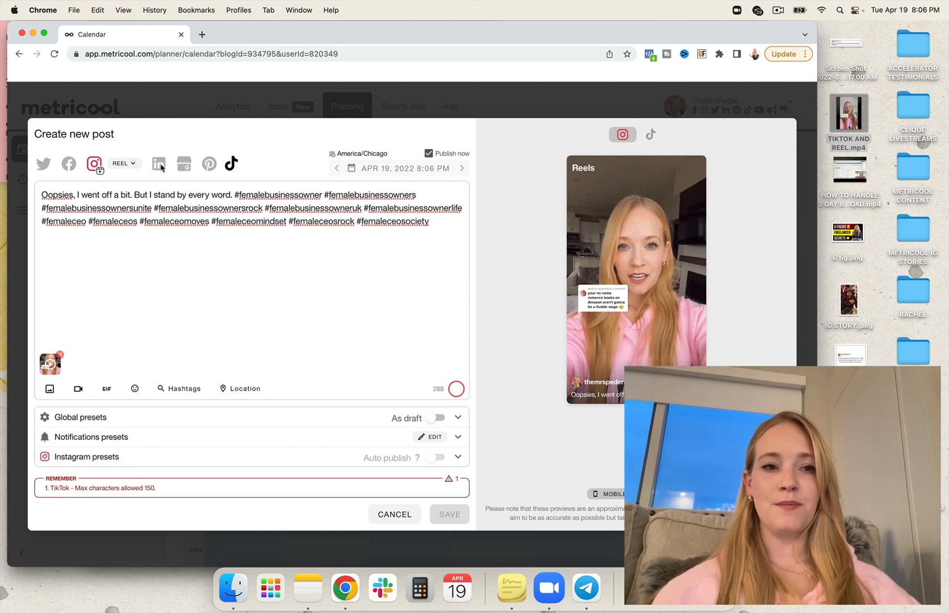
pyautogui.click(92, 164)
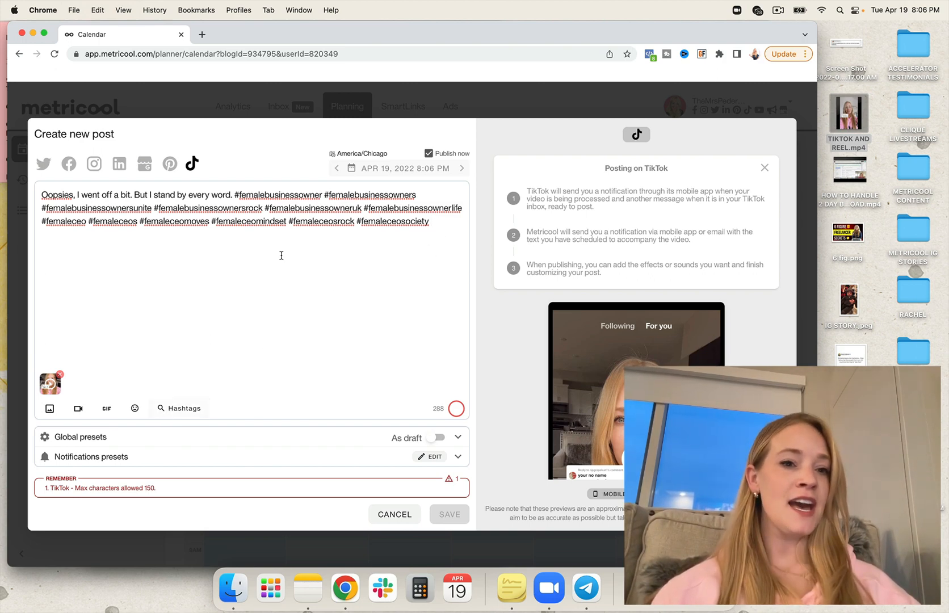
# - Search the TikTok hashtags for "#femaleentrepreneur" and add #femaleentrepreneursworldwide to the caption
pyautogui.click(161, 406)
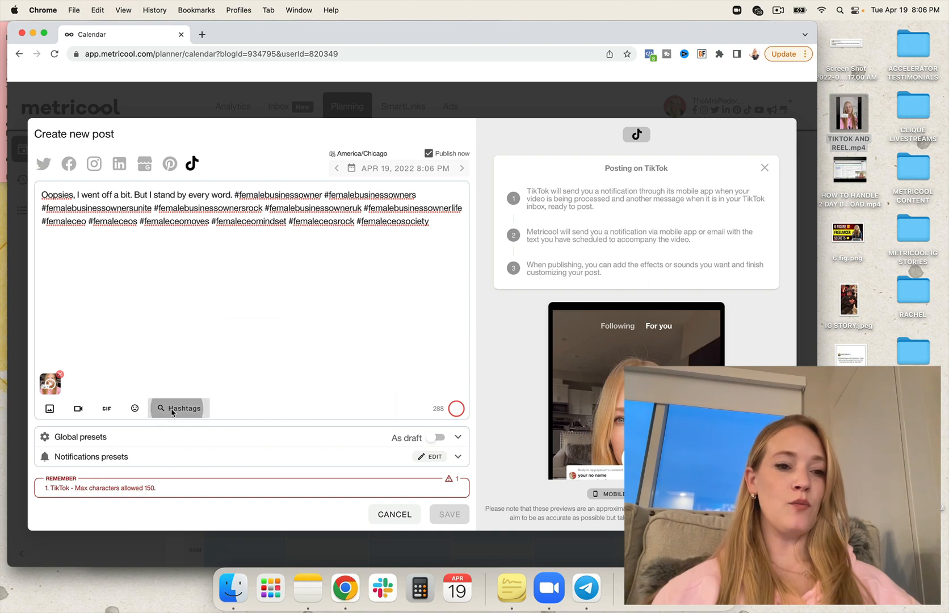
pyautogui.moveTo(231, 349); pyautogui.dragTo(180, 349)
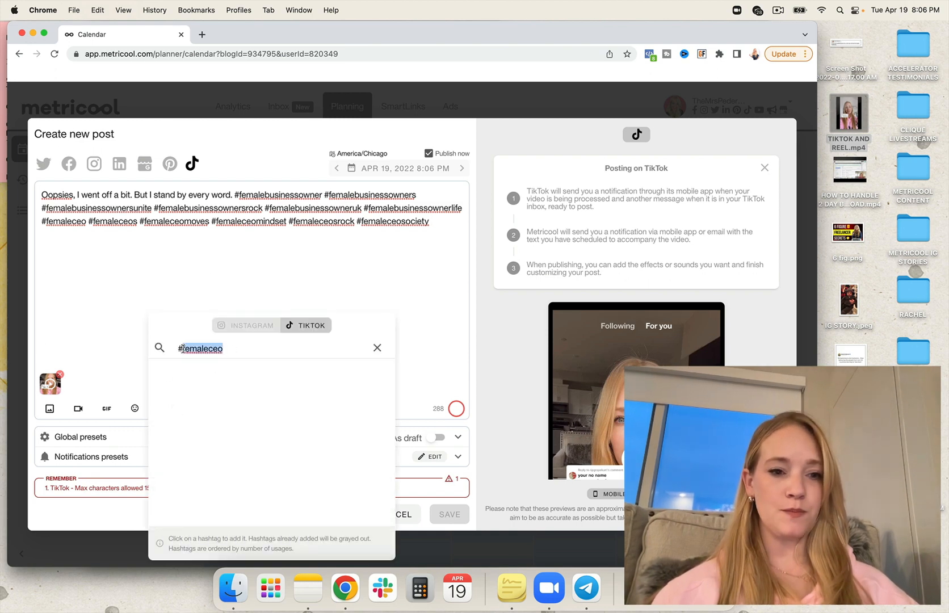
pyautogui.press('BackSpace')
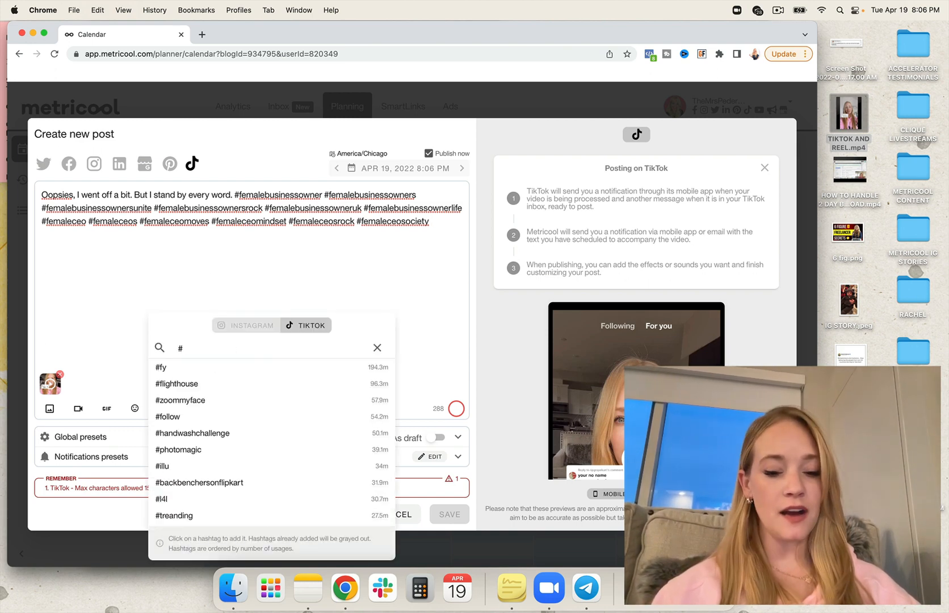
pyautogui.write('femaleentrepreneu')
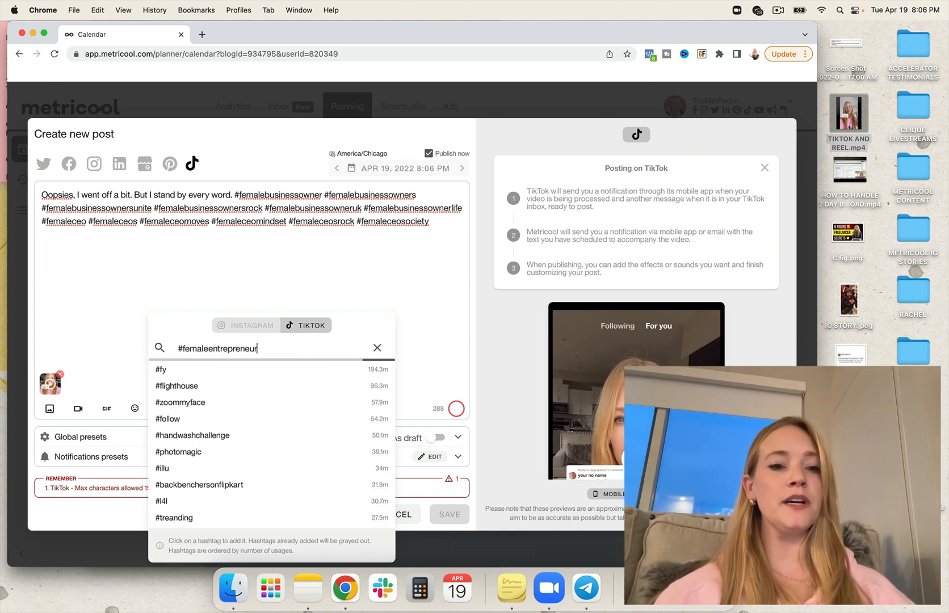
pyautogui.write('r')
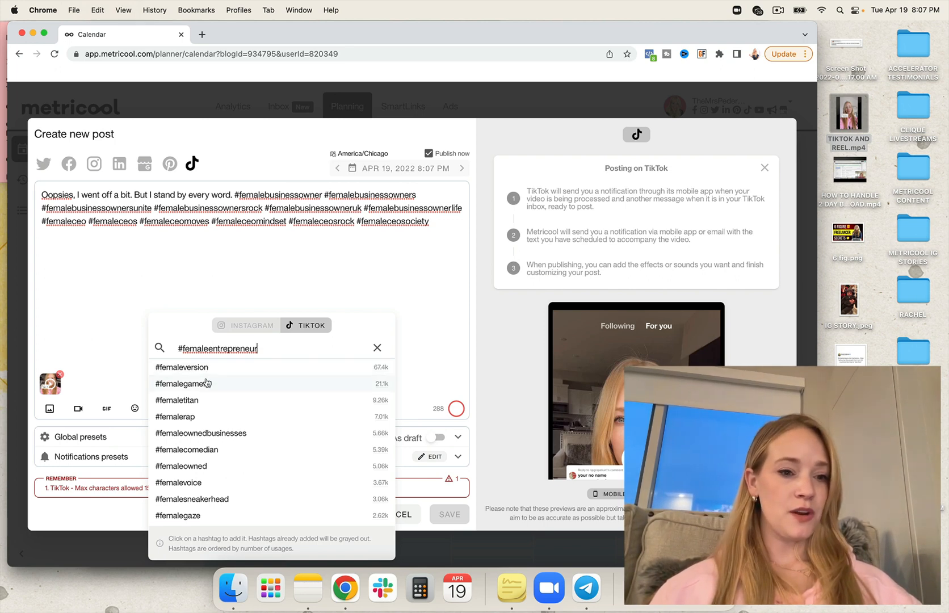
pyautogui.click(236, 368)
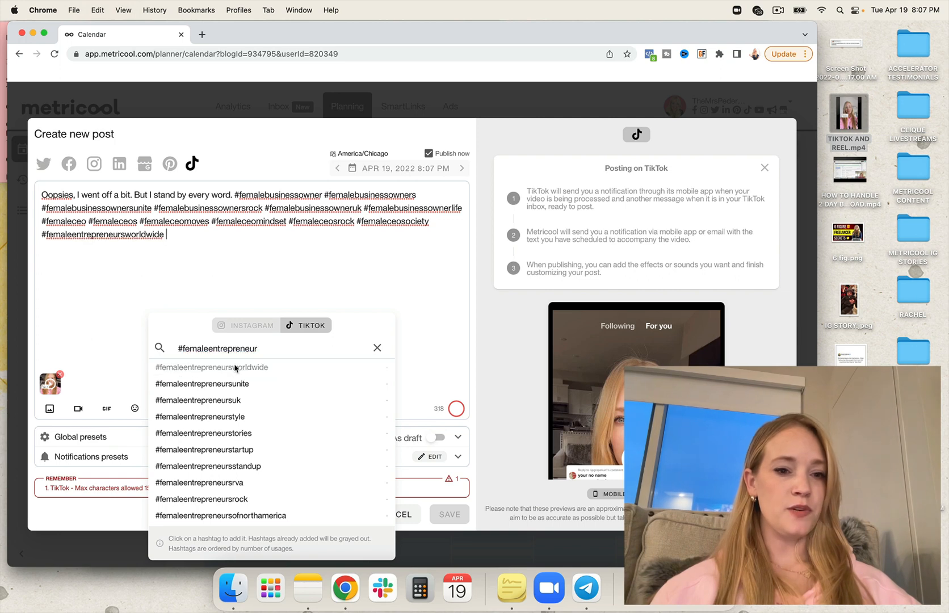
# - Add #femaleentrepreneursunite, #femaleentrepreneurstyle and #femaleentrepreneurstories to the TikTok caption and close the hashtag search
pyautogui.click(227, 384)
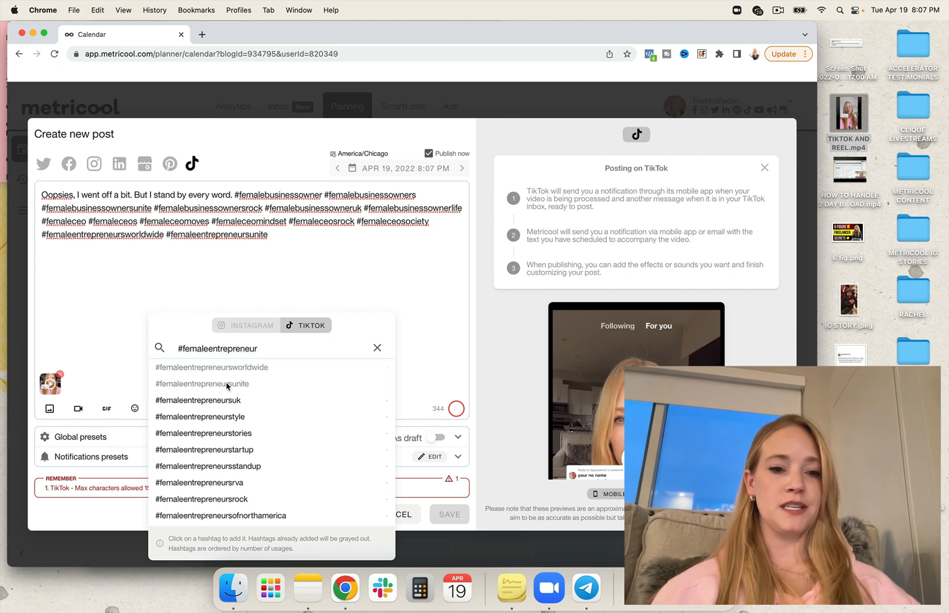
pyautogui.click(236, 418)
pyautogui.click(232, 434)
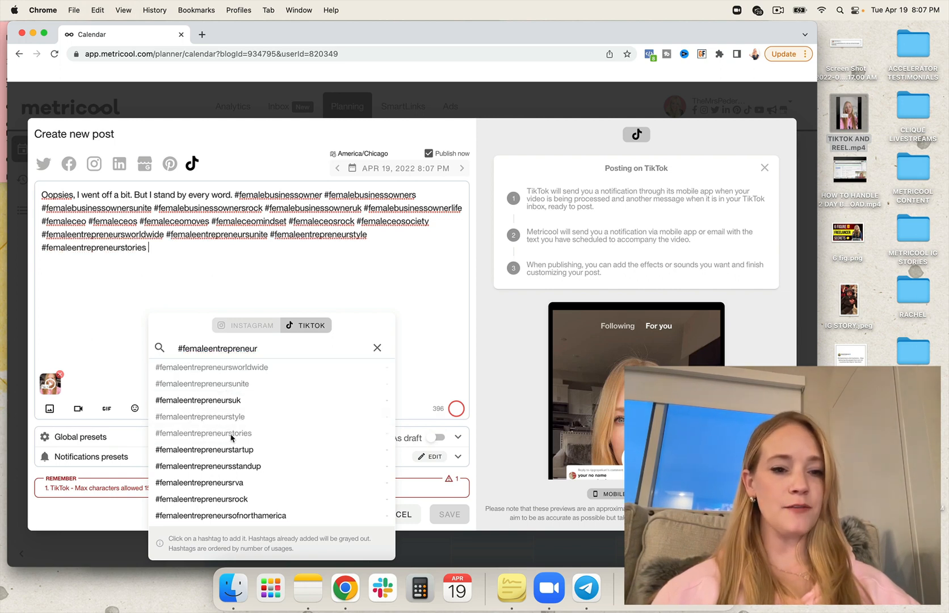
pyautogui.click(232, 274)
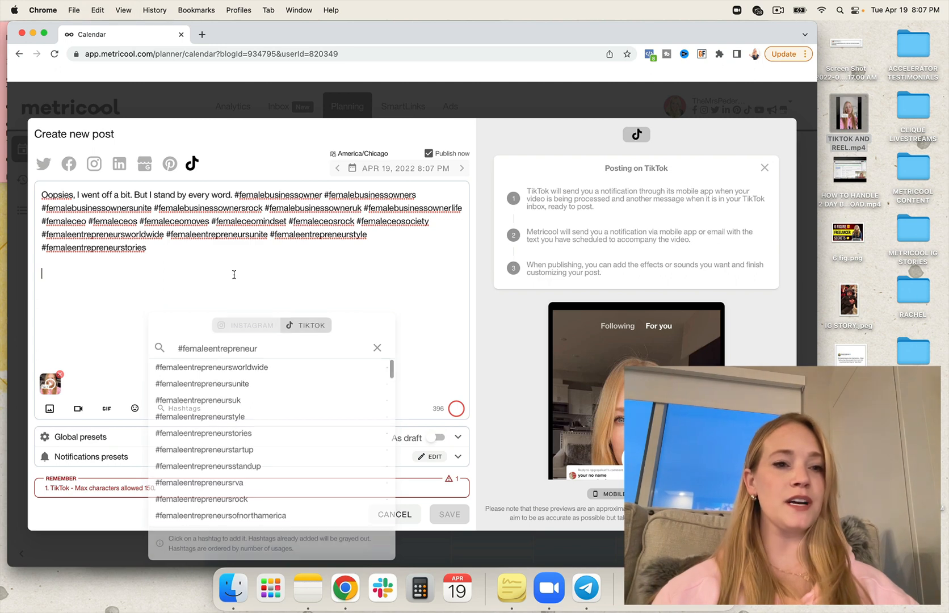
# - Delete the TikTok caption's hashtags from #femalebusinessowner through #femaleceosrock, and also #femaleentrepreneurstories
pyautogui.click(209, 248)
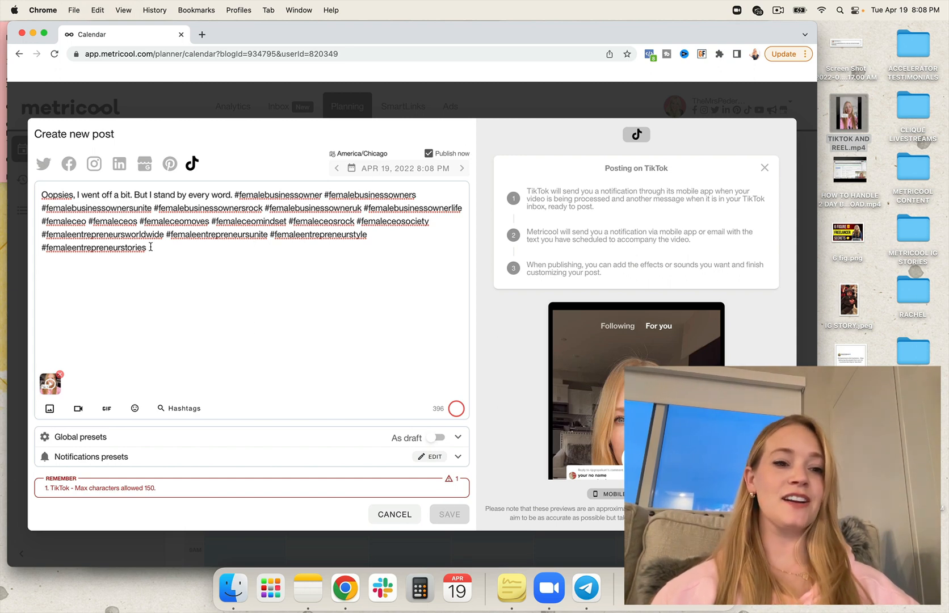
pyautogui.moveTo(149, 248); pyautogui.dragTo(268, 196)
pyautogui.click(228, 267)
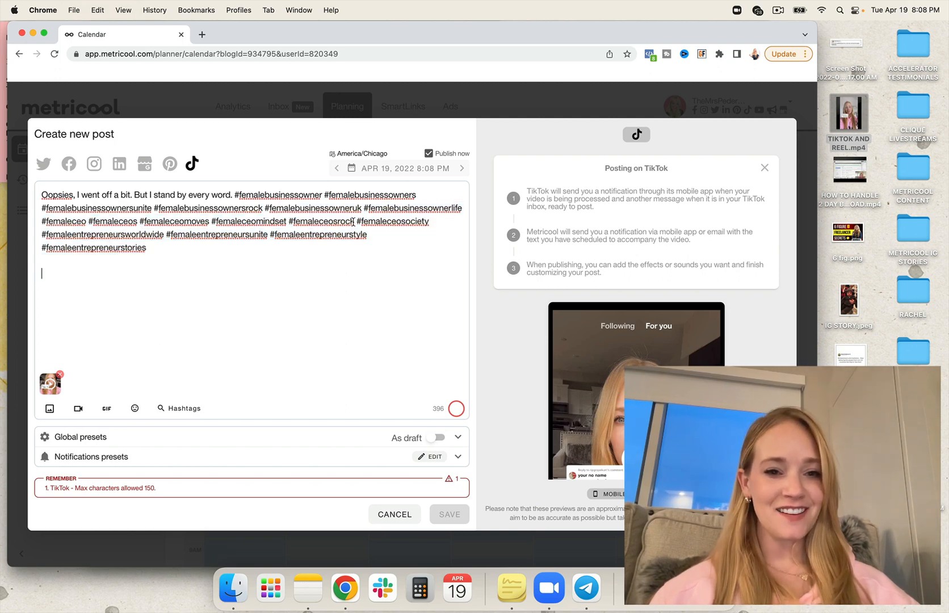
pyautogui.moveTo(355, 224); pyautogui.dragTo(236, 196)
pyautogui.press('BackSpace')
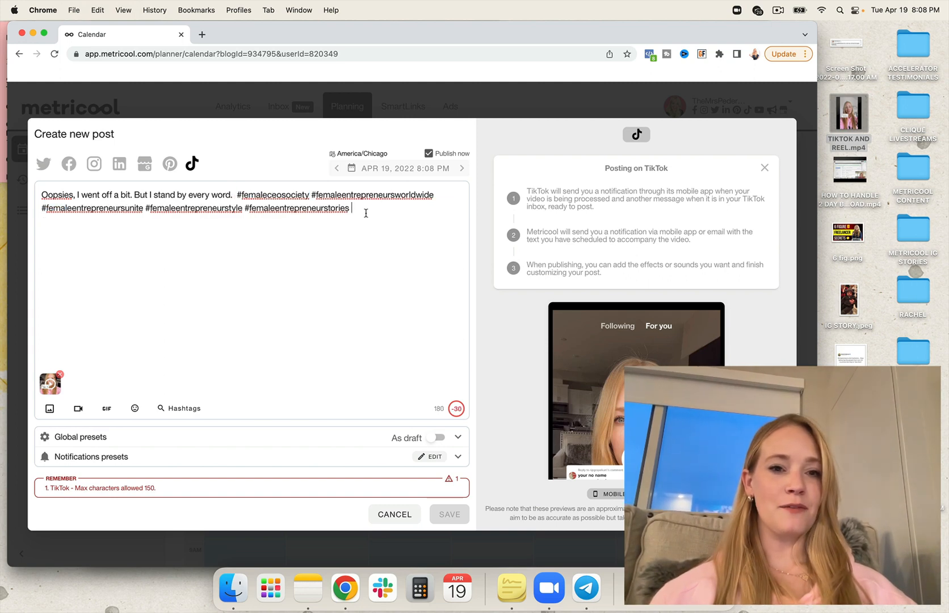
pyautogui.moveTo(363, 210); pyautogui.dragTo(244, 209)
pyautogui.press('BackSpace')
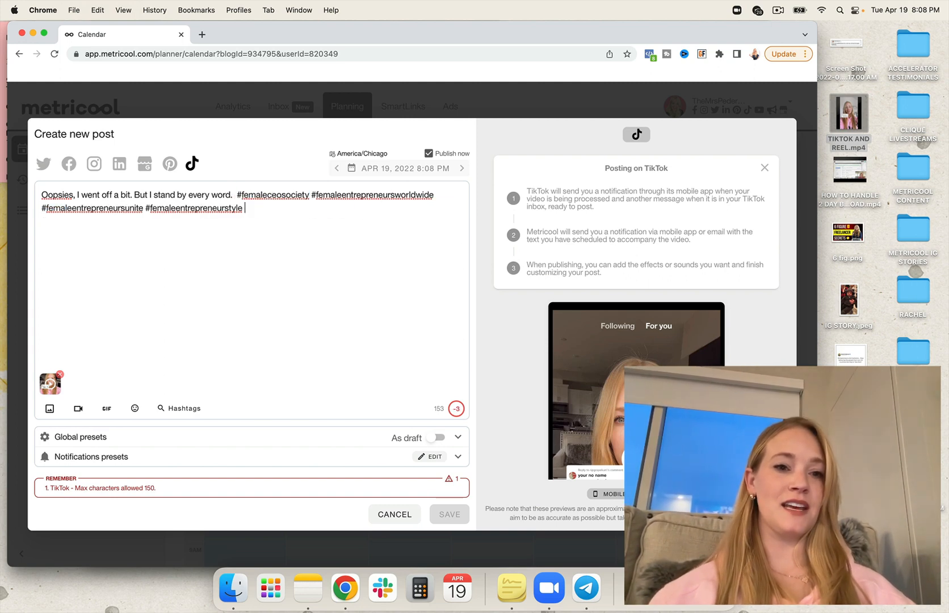
# - Shorten the TikTok caption by removing the word "But" before "I stand by every word."
pyautogui.click(150, 195)
pyautogui.press('BackSpace')
pyautogui.press('BackSpace')
pyautogui.press('BackSpace')
pyautogui.press('BackSpace')
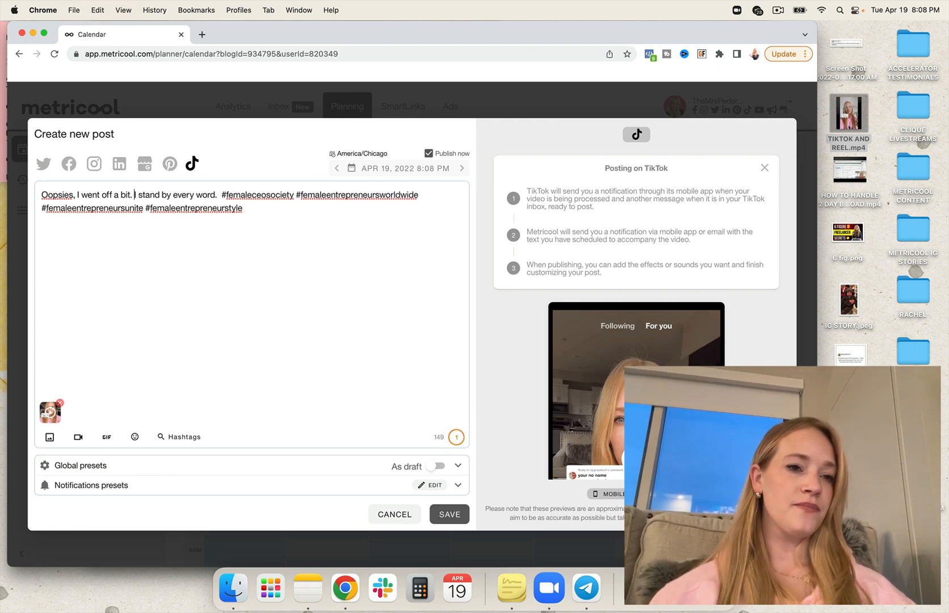
pyautogui.click(330, 214)
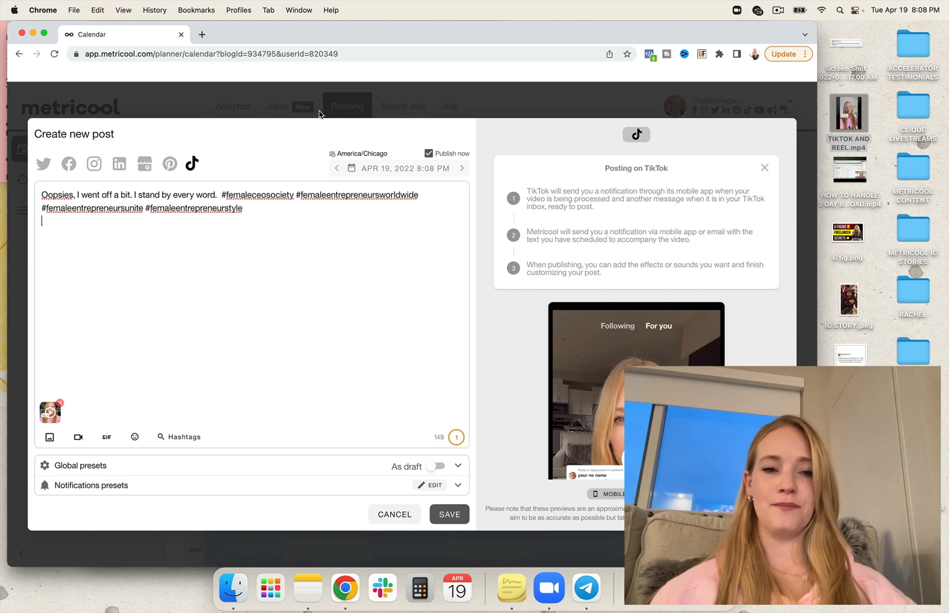
# - Switch the post's network from TikTok to LinkedIn and clear its caption text and attached video
pyautogui.click(120, 165)
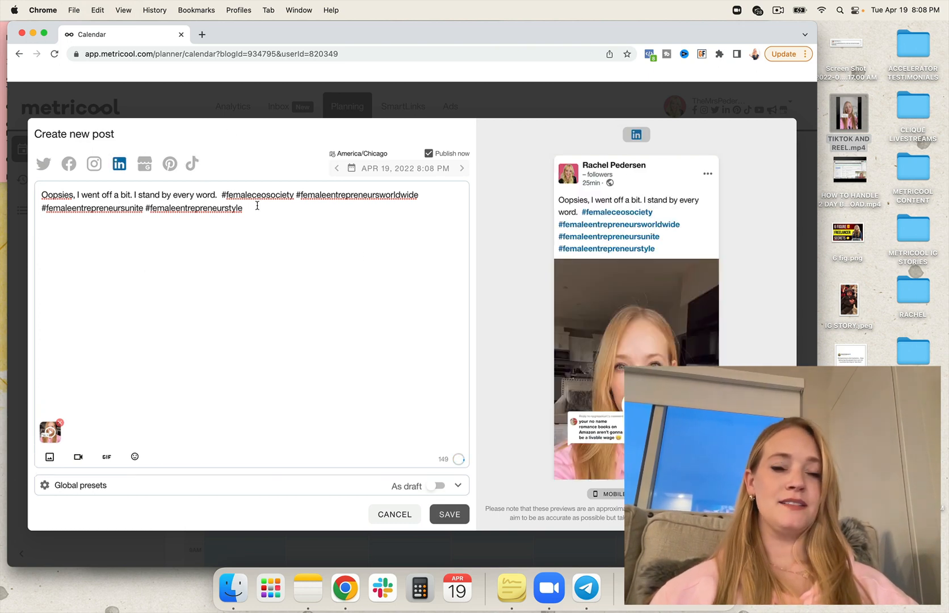
pyautogui.moveTo(261, 206); pyautogui.dragTo(42, 193)
pyautogui.press('BackSpace')
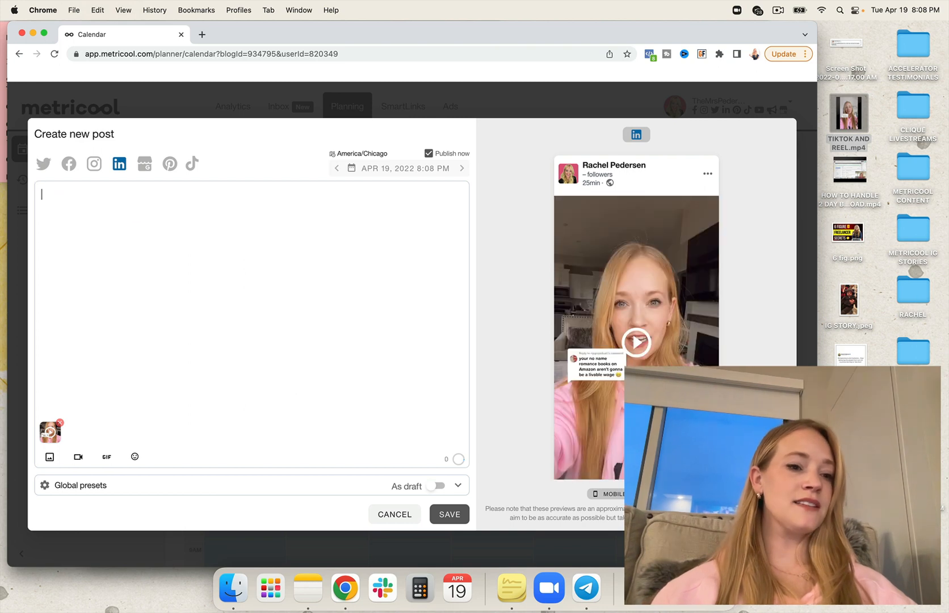
pyautogui.click(59, 423)
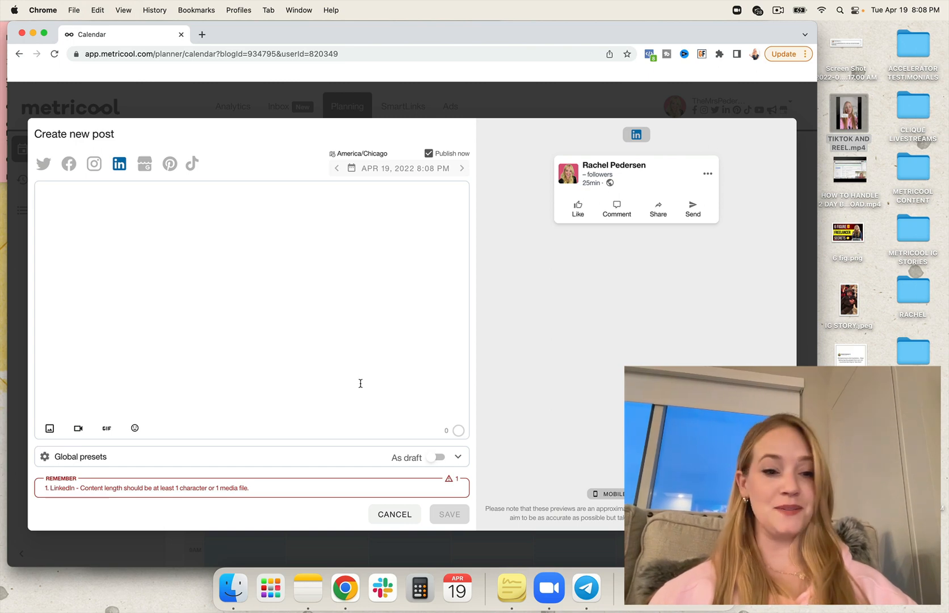
# - Attach the quote image about people from non-US countries to the LinkedIn post and caption it "This NEEDS to be said, and it NEEDS to be heard!!!!"
pyautogui.click(49, 428)
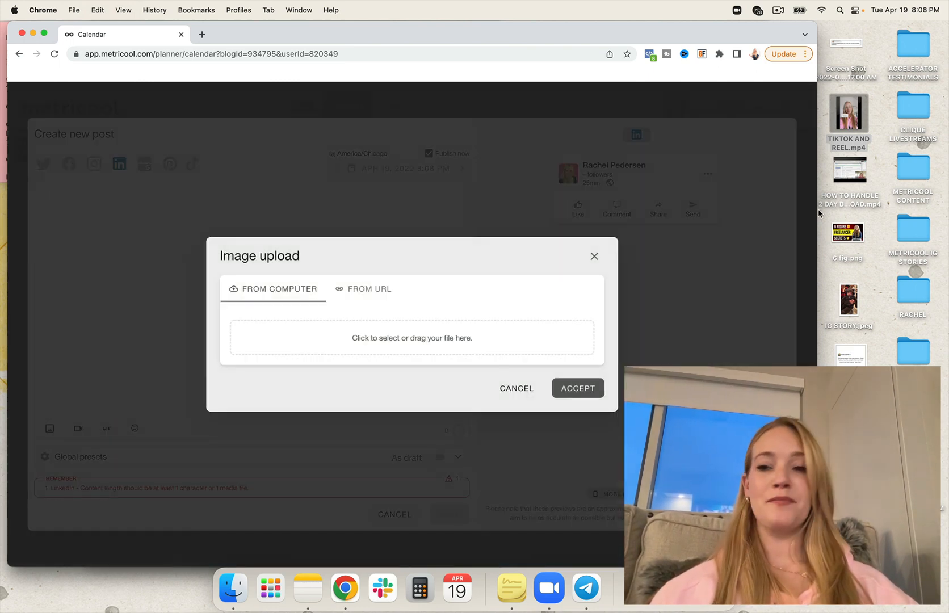
pyautogui.moveTo(850, 355); pyautogui.dragTo(444, 342)
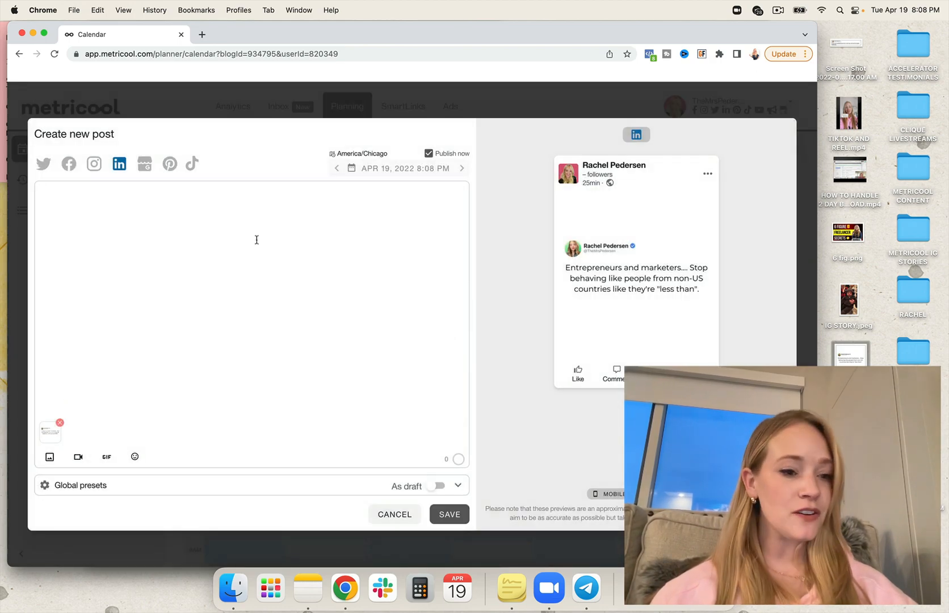
pyautogui.click(182, 274)
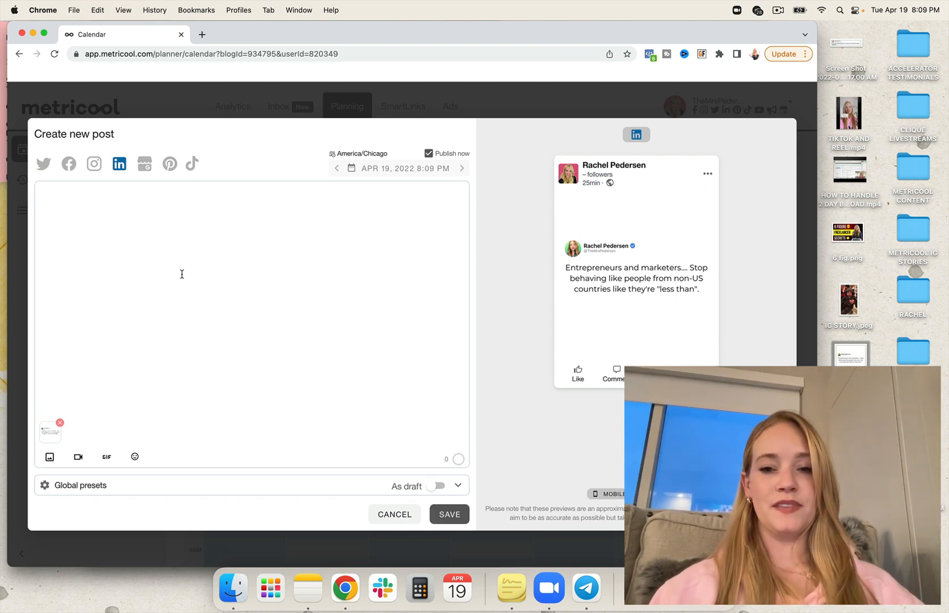
pyautogui.write('This NEEDS')
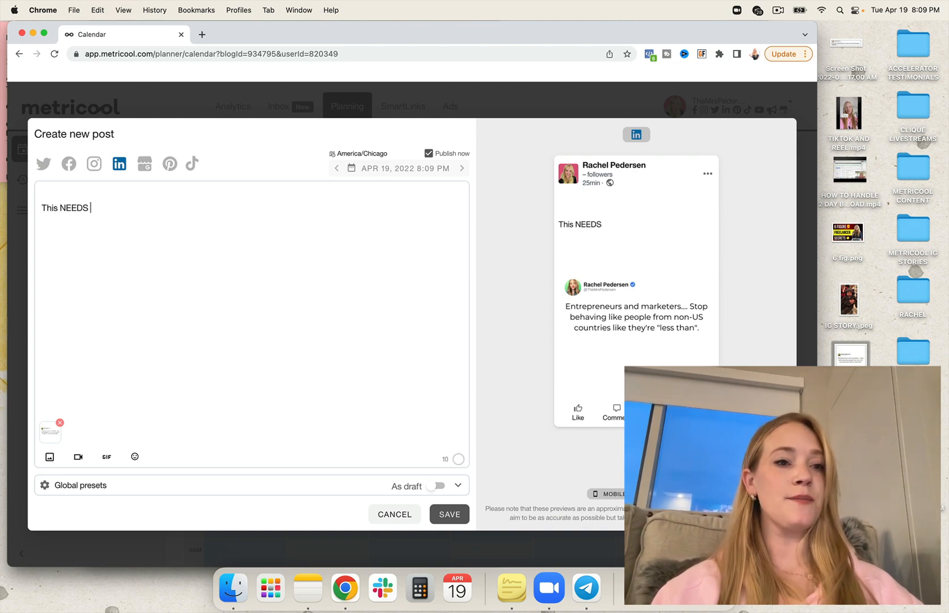
pyautogui.write(' to be said, and it')
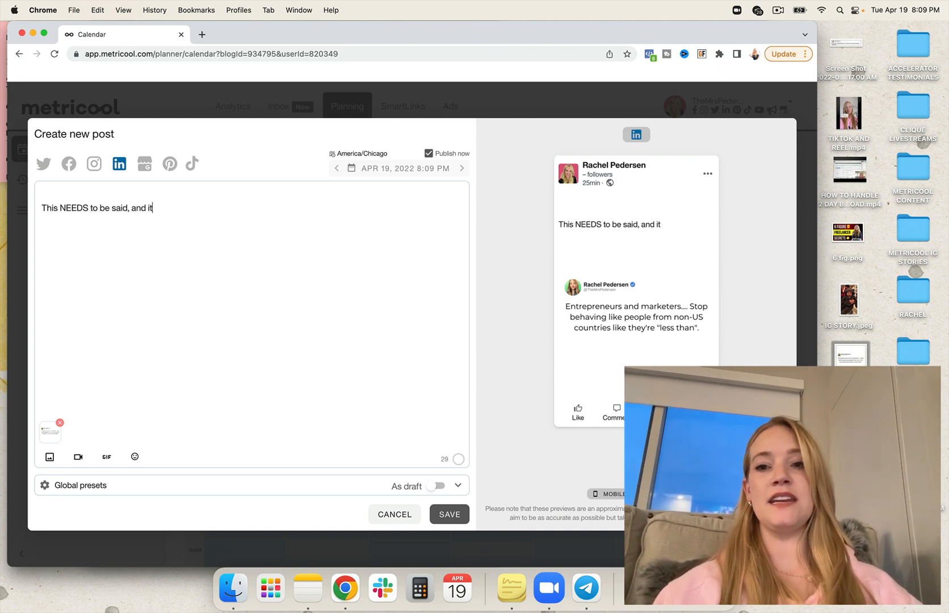
pyautogui.write(' NEEDS to be h')
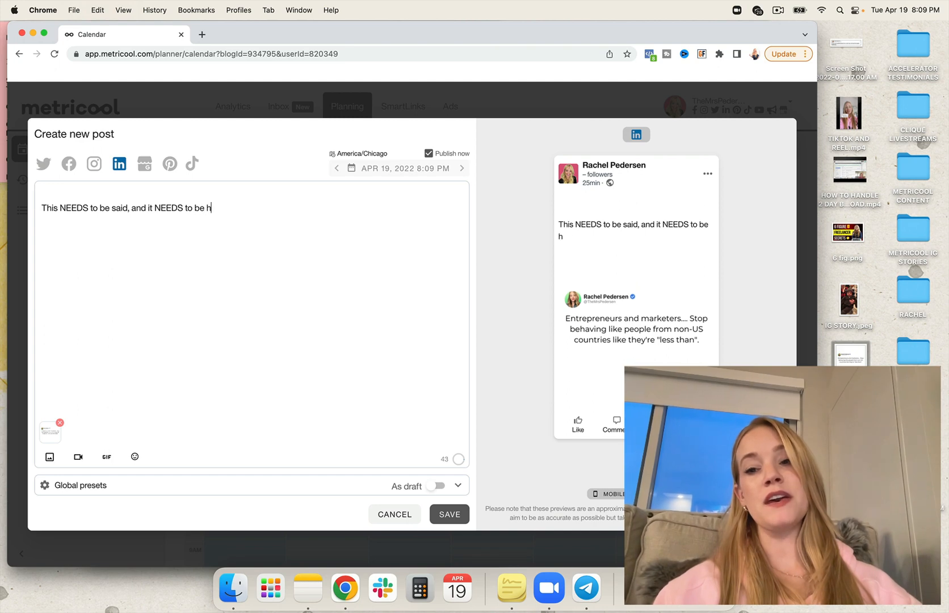
pyautogui.write('eard!!!!')
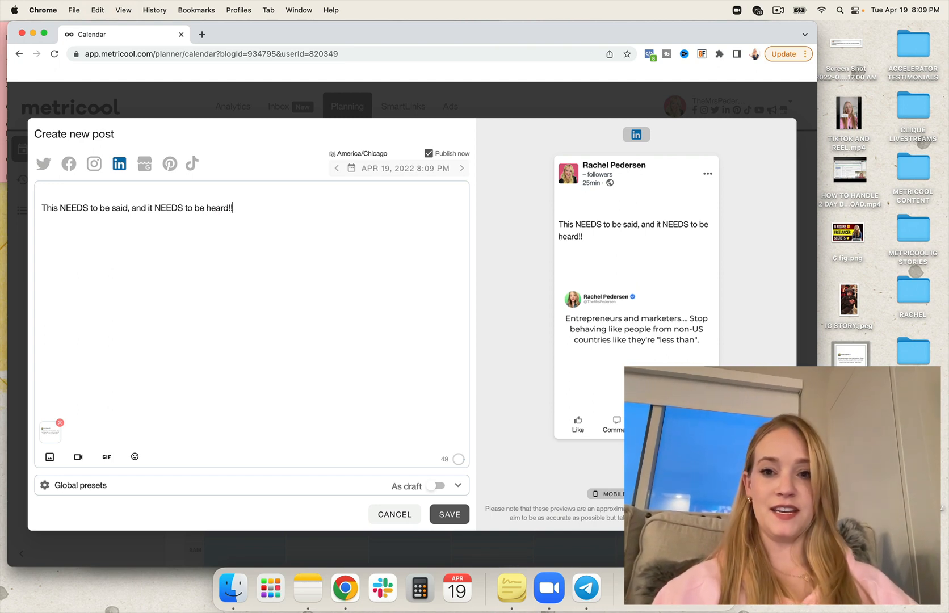
# - Remove the blank line above the LinkedIn caption text
pyautogui.click(40, 207)
pyautogui.press('BackSpace')
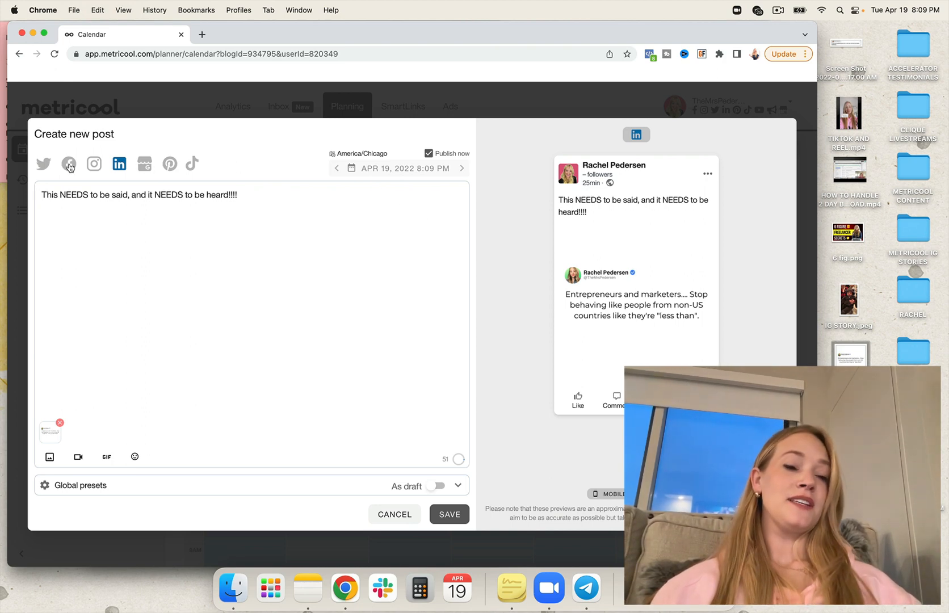
pyautogui.tripleClick(248, 191)
pyautogui.click(133, 194)
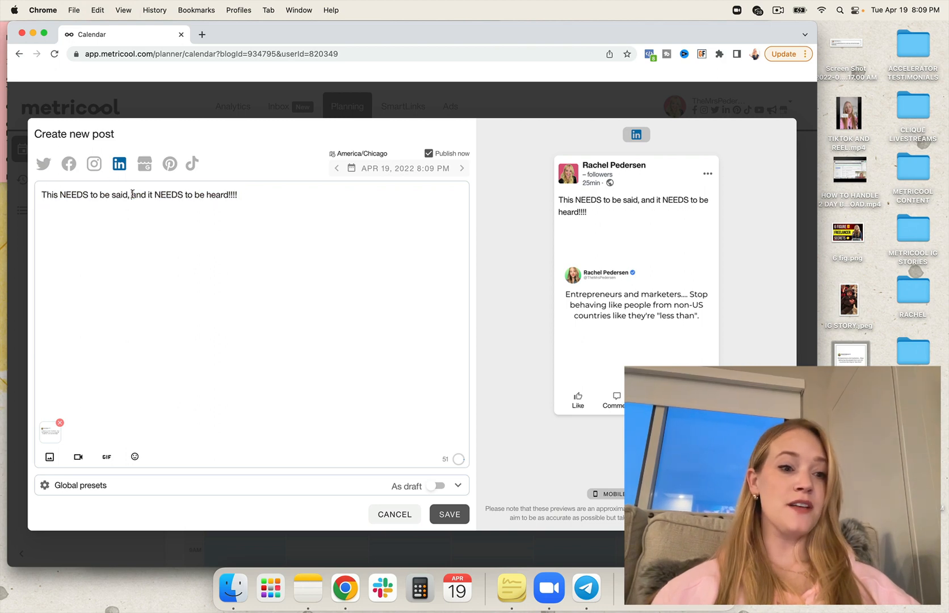
# - Add Facebook, Twitter, Instagram and the Google business profile to the networks this post is published on
pyautogui.click(69, 165)
pyautogui.click(43, 164)
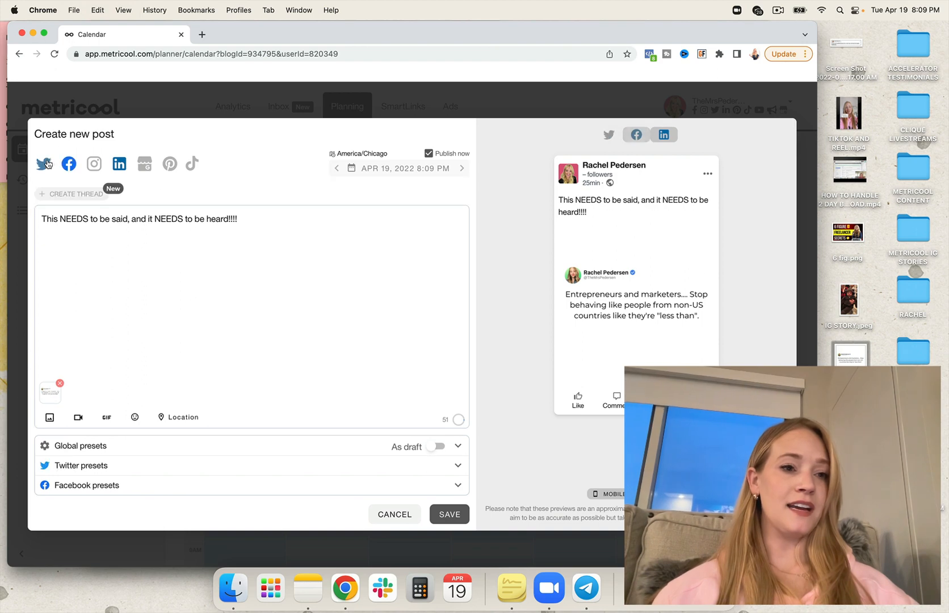
pyautogui.click(95, 164)
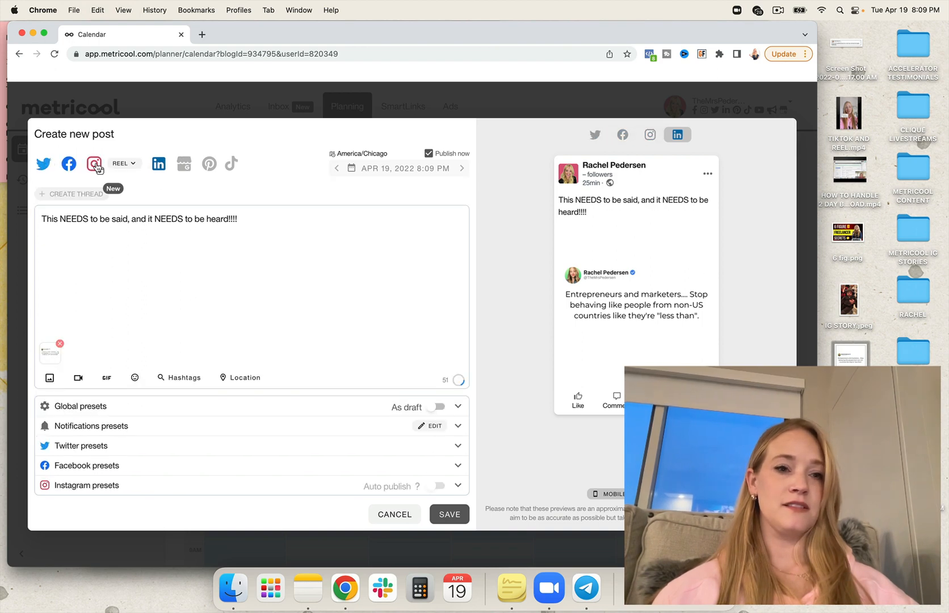
pyautogui.click(183, 165)
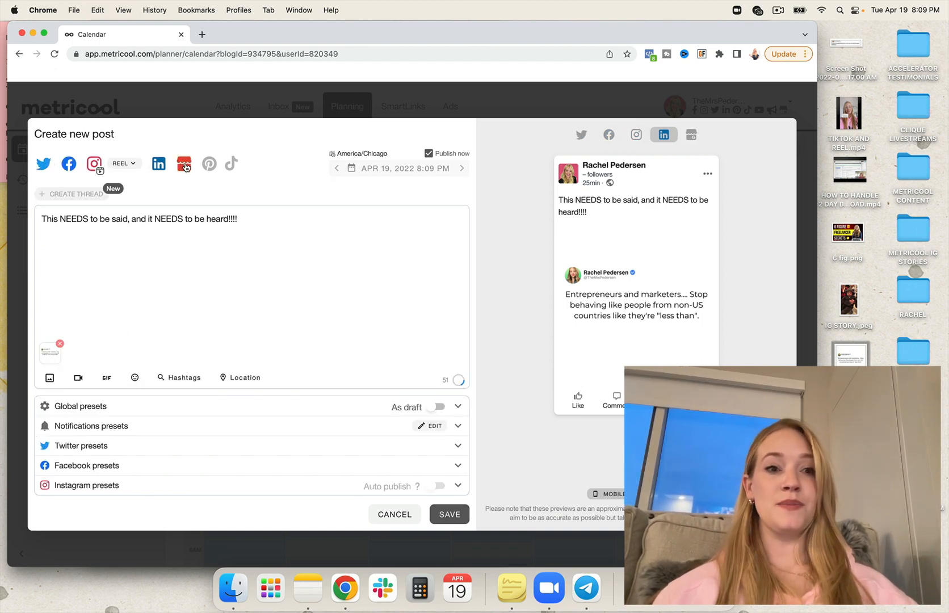
# - Change the Instagram post type from reel to feed post
pyautogui.click(134, 165)
pyautogui.click(142, 210)
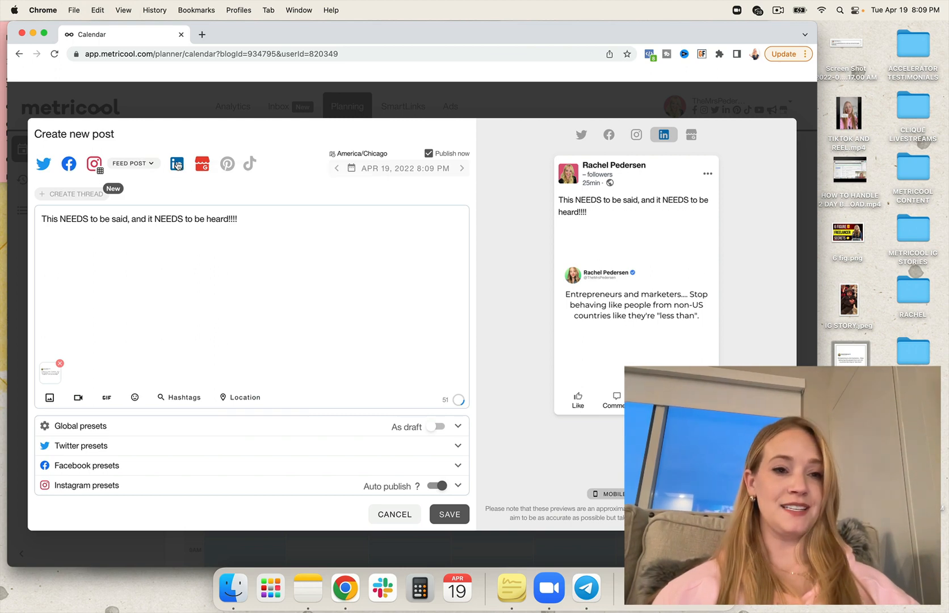
pyautogui.click(274, 218)
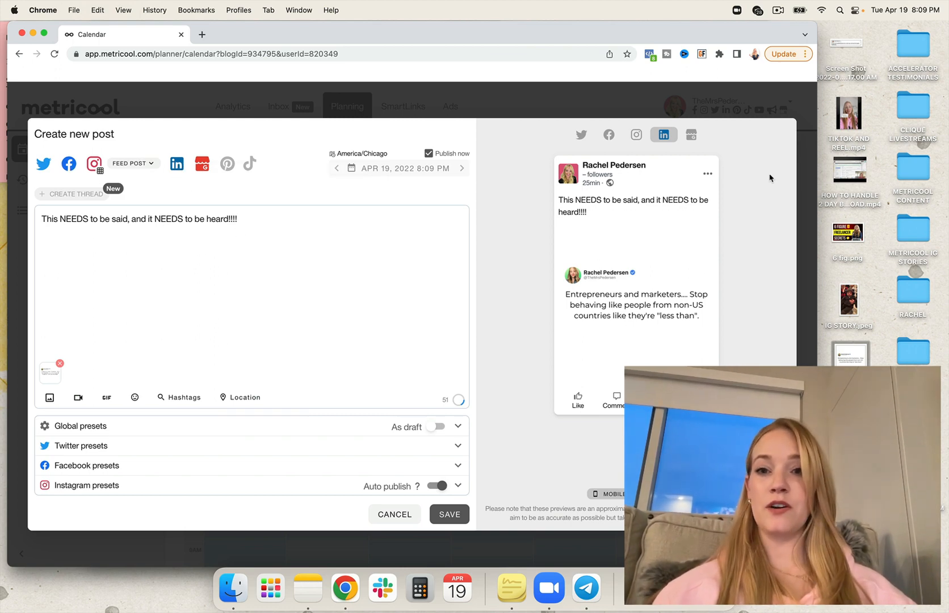
# - Preview how the post looks on Twitter, Facebook, Instagram, LinkedIn and the Google business profile
pyautogui.click(580, 134)
pyautogui.click(608, 134)
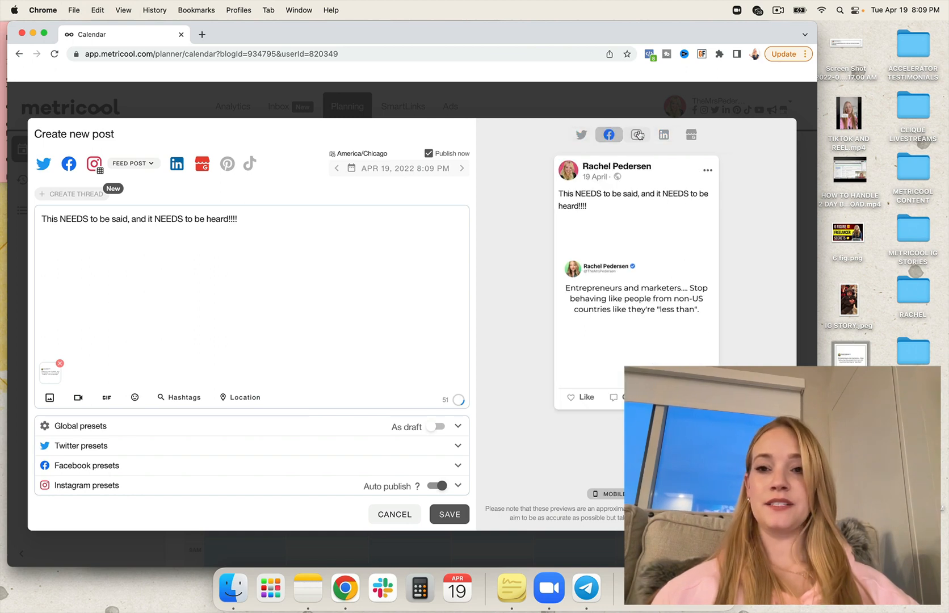
pyautogui.click(636, 135)
pyautogui.click(668, 136)
pyautogui.click(695, 135)
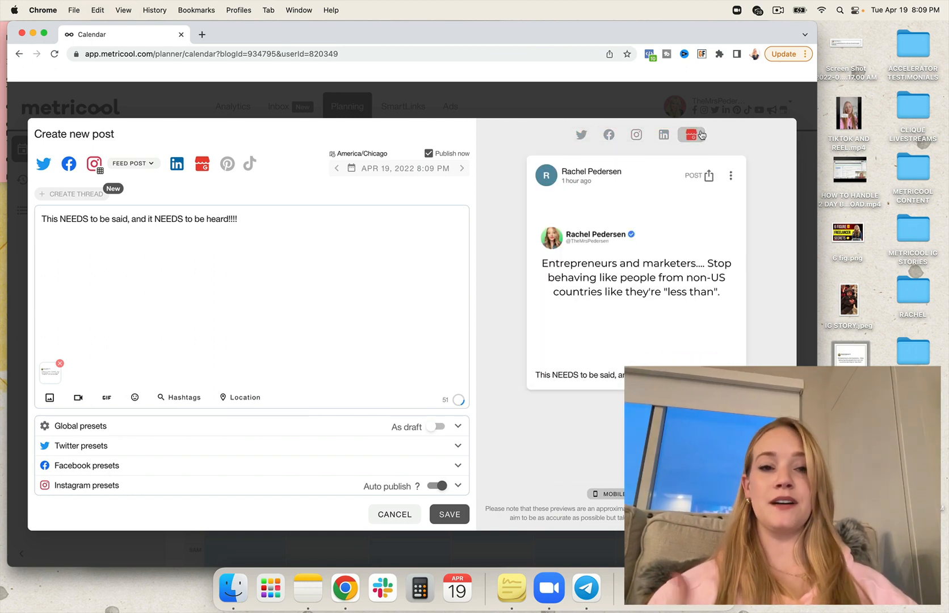